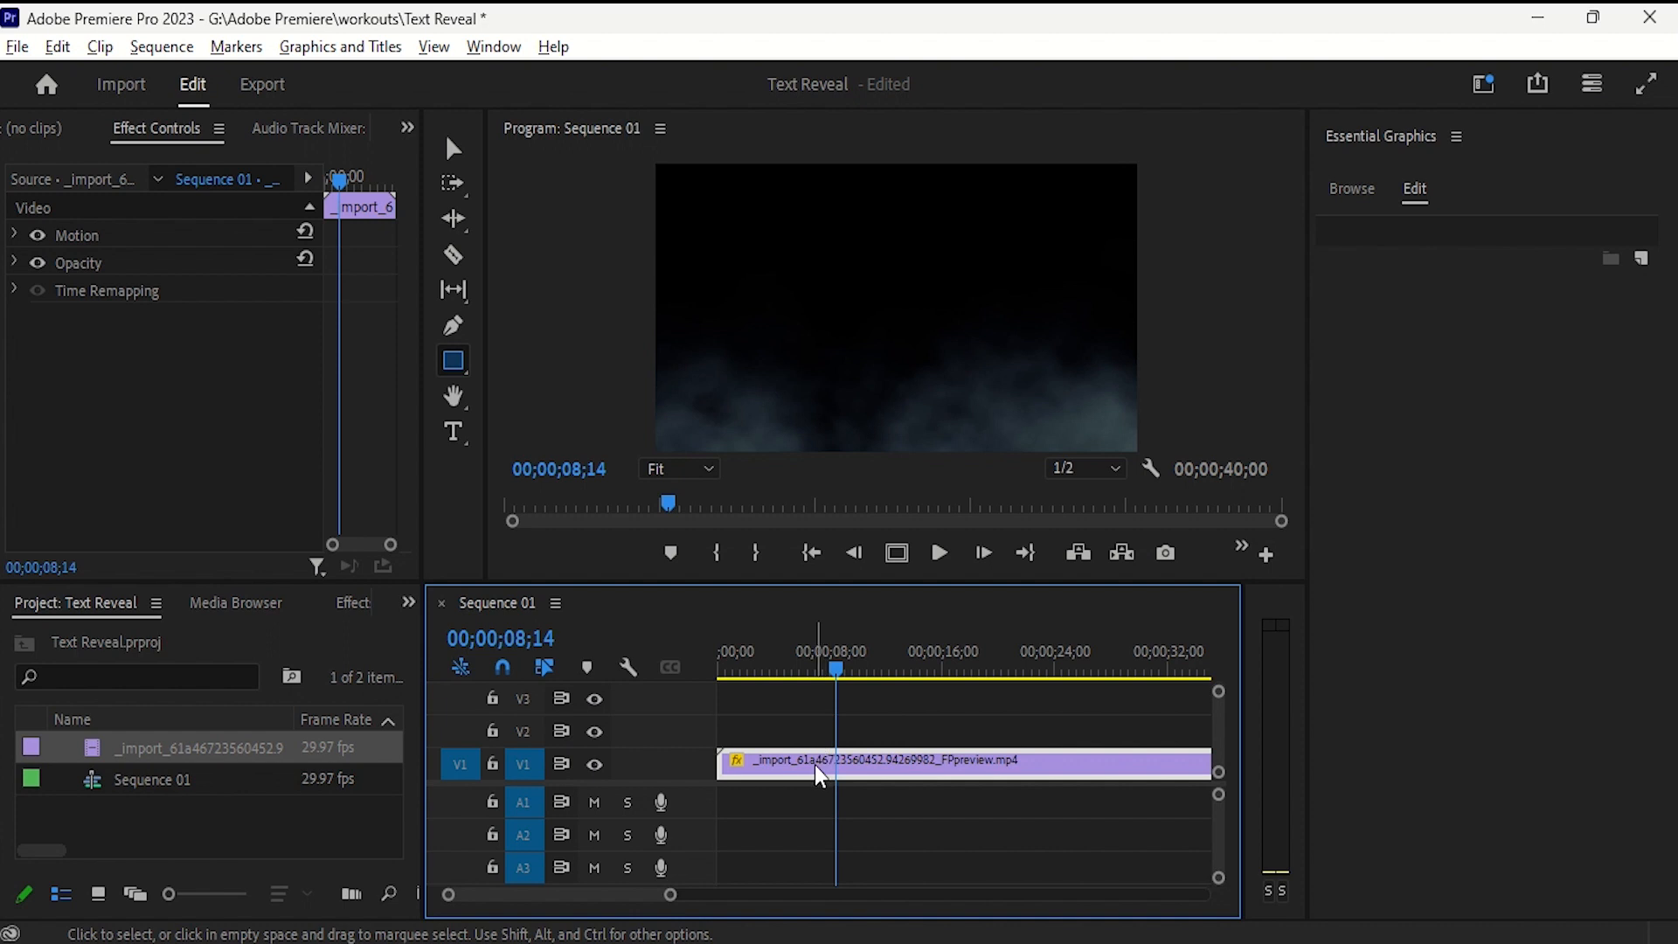
# - Add a "Text Reveal" title over the smoke clip at the start of the sequence
pyautogui.press('space')
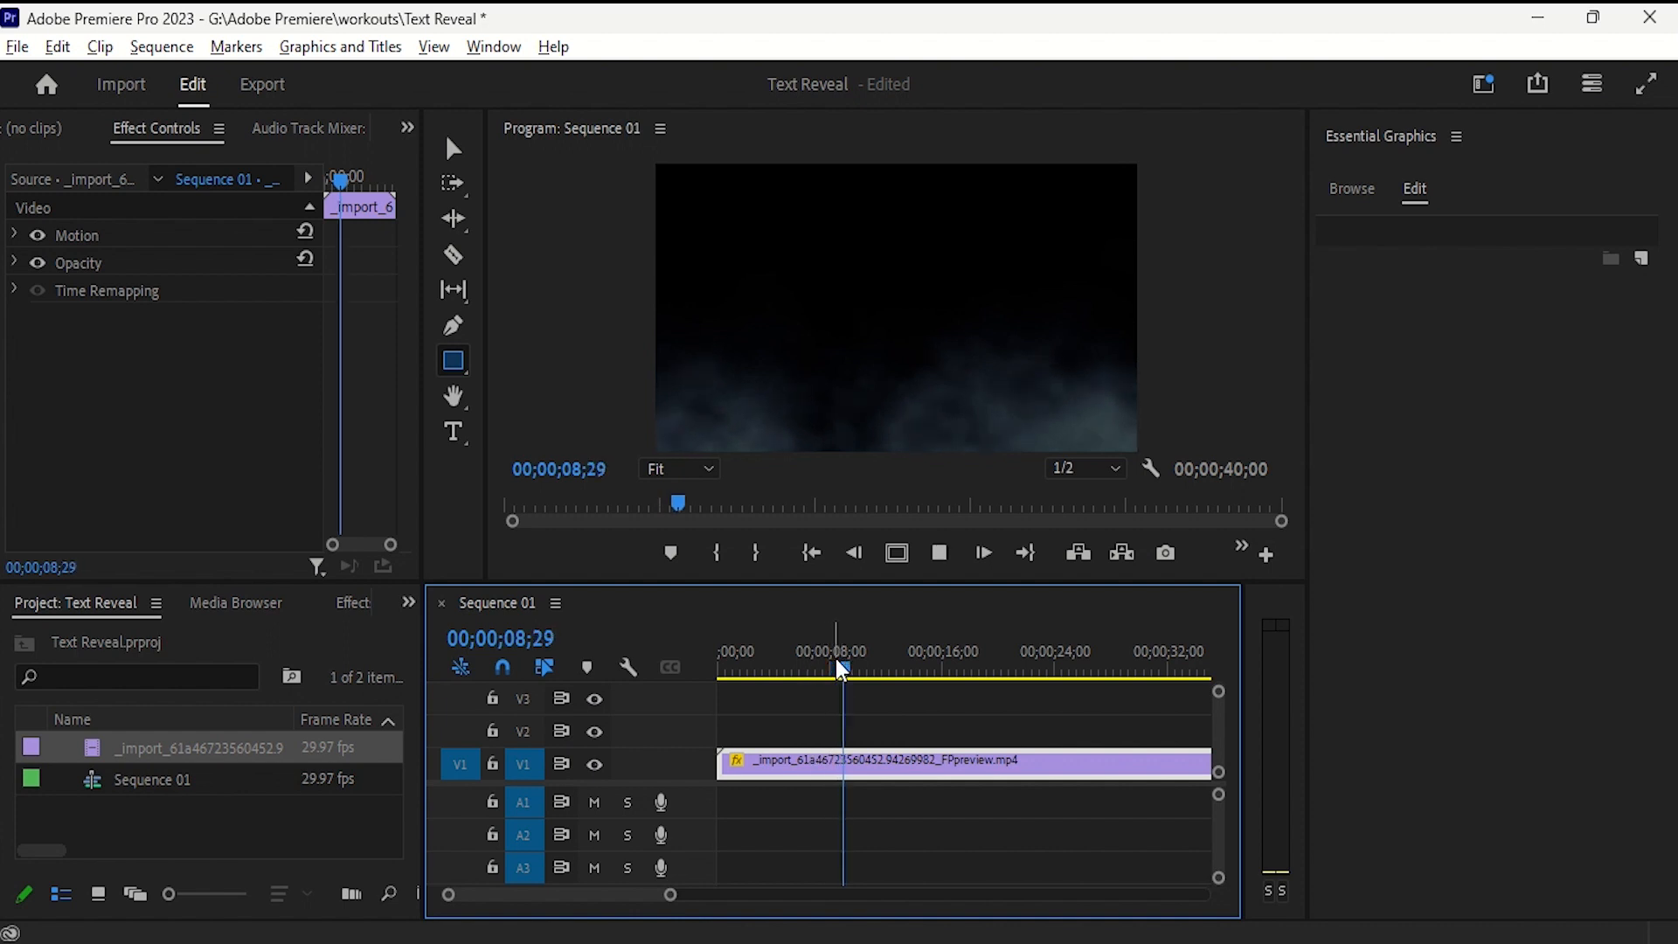
pyautogui.moveTo(867, 669); pyautogui.dragTo(686, 675)
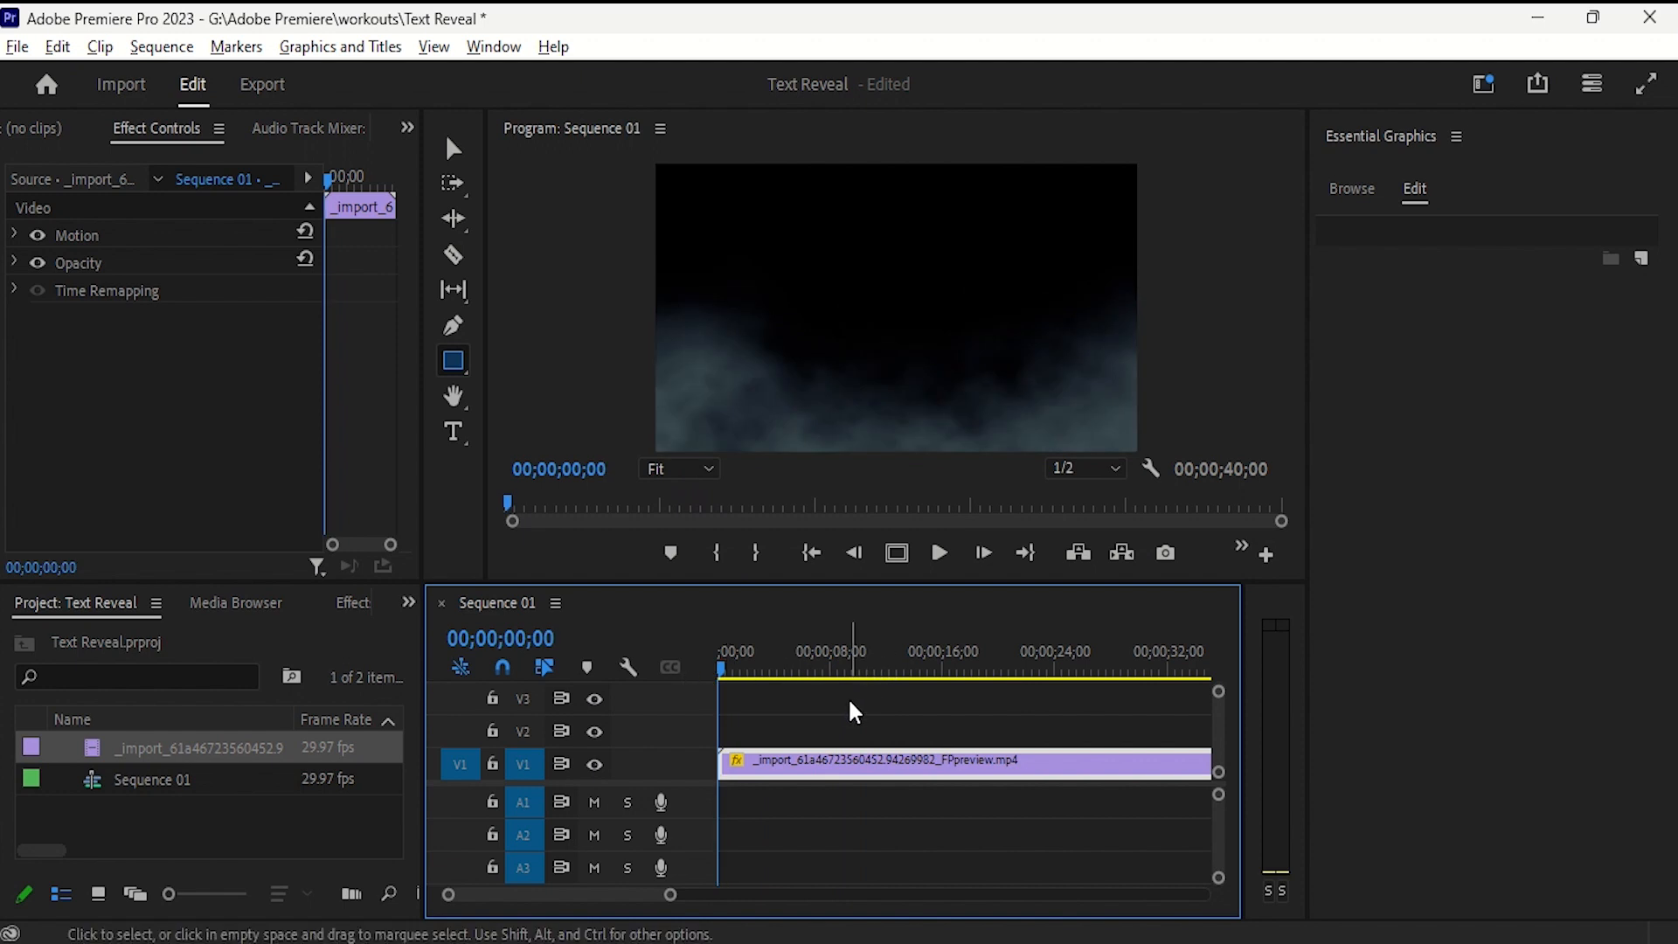
pyautogui.click(460, 448)
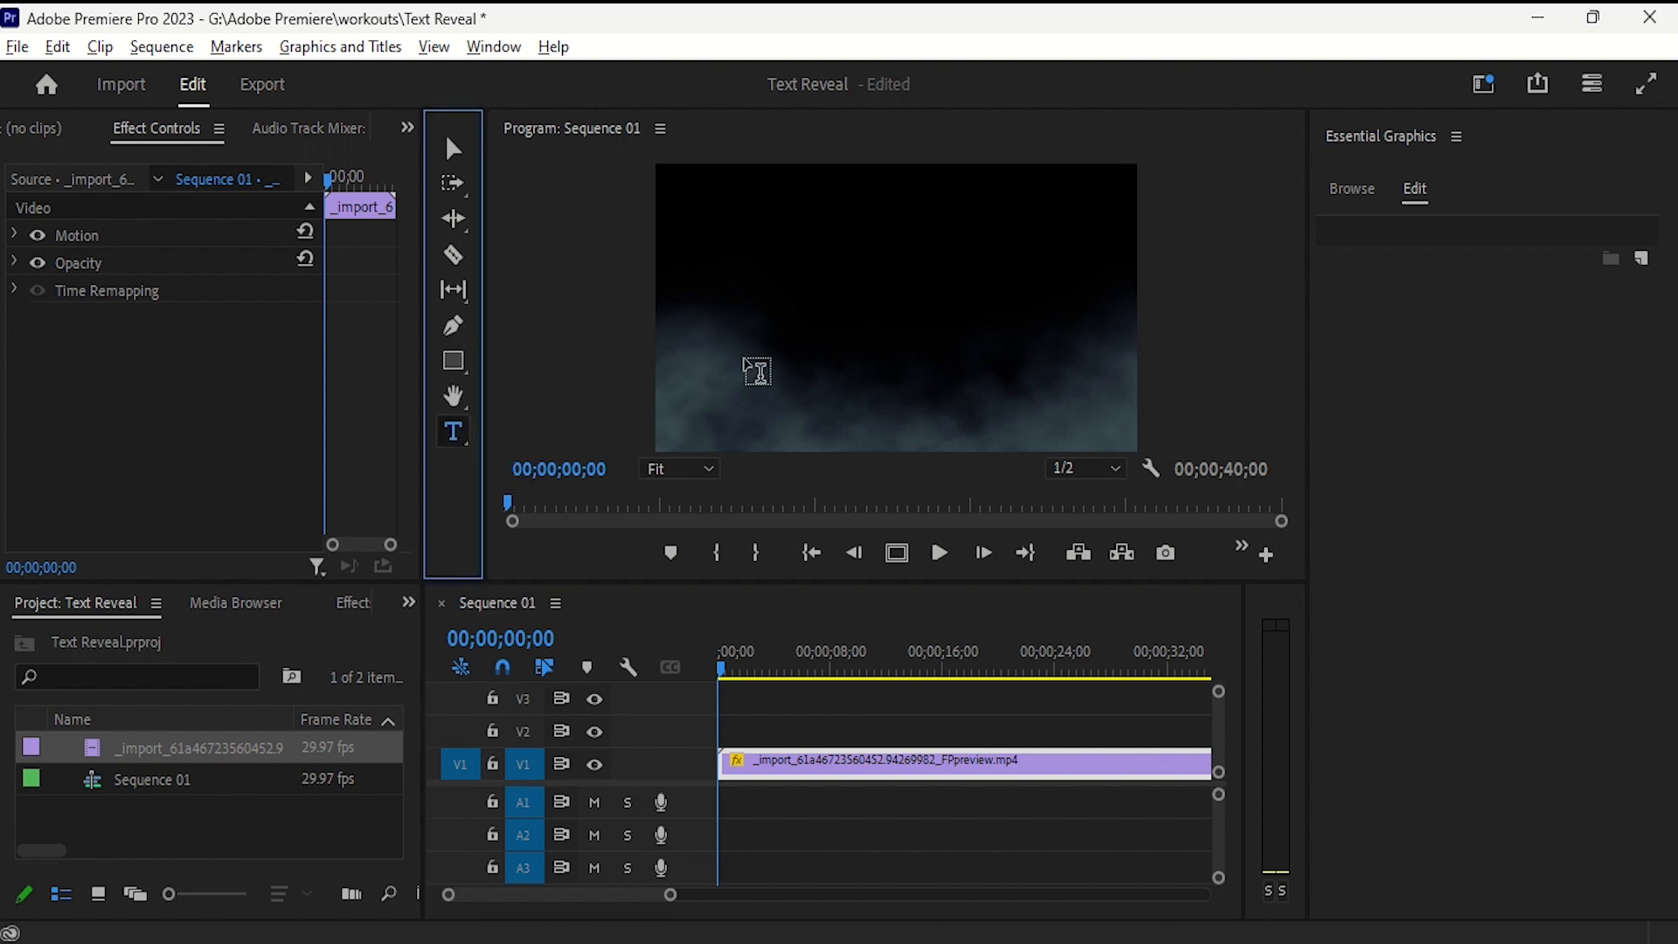
pyautogui.click(783, 284)
pyautogui.click(782, 282)
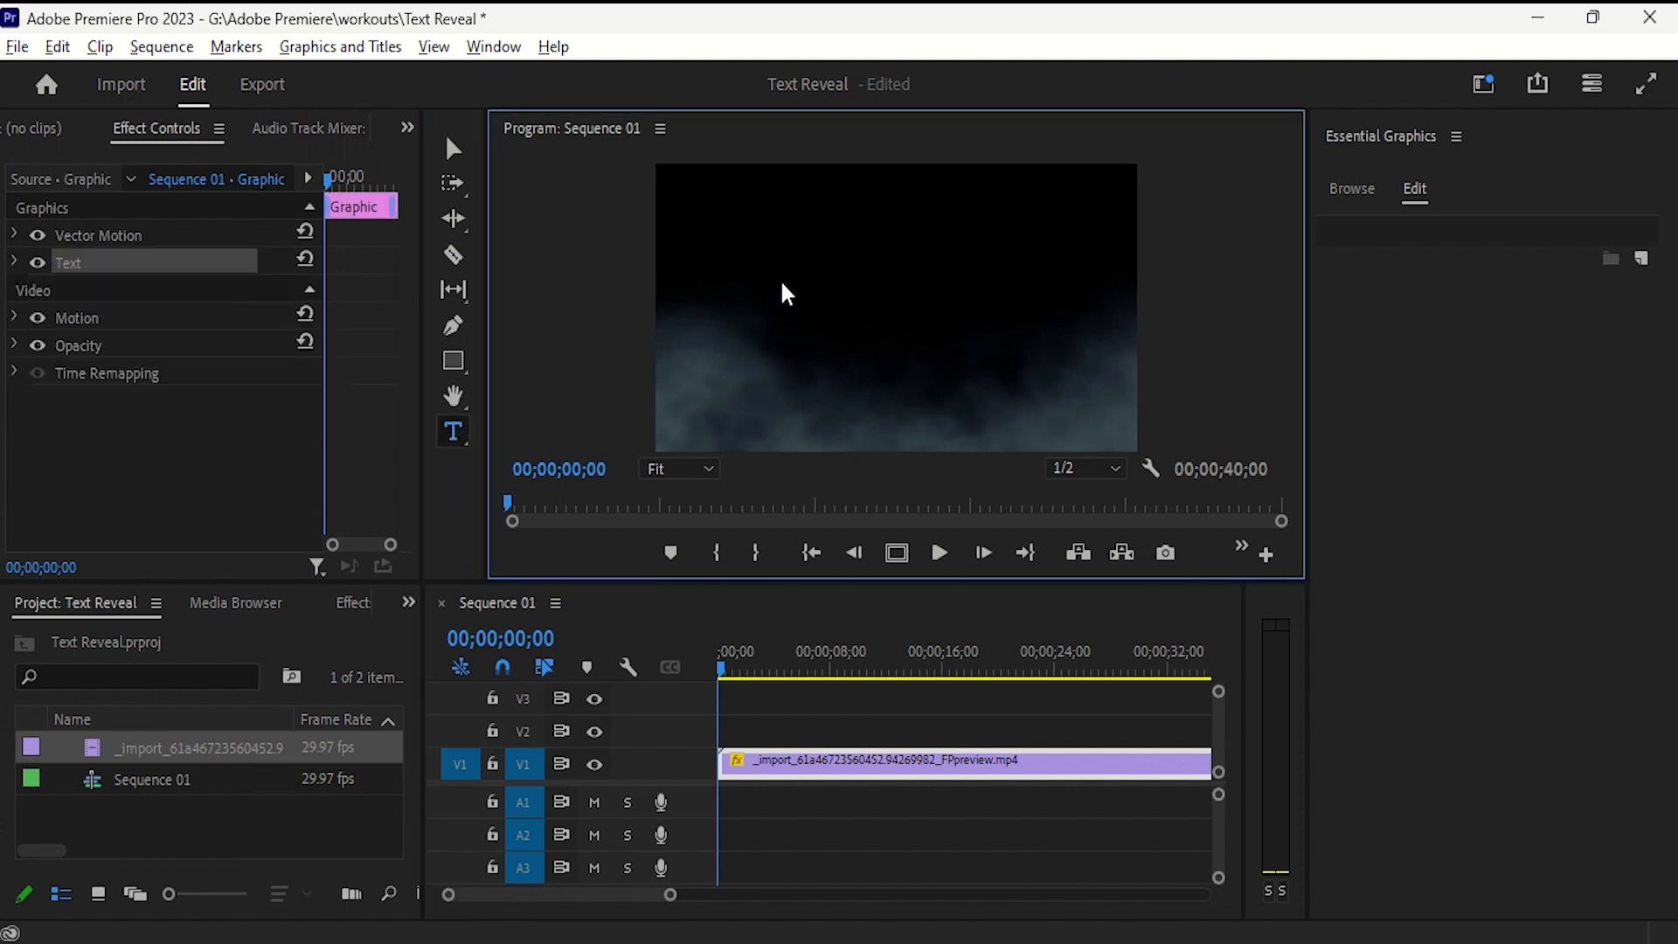
pyautogui.write('Te')
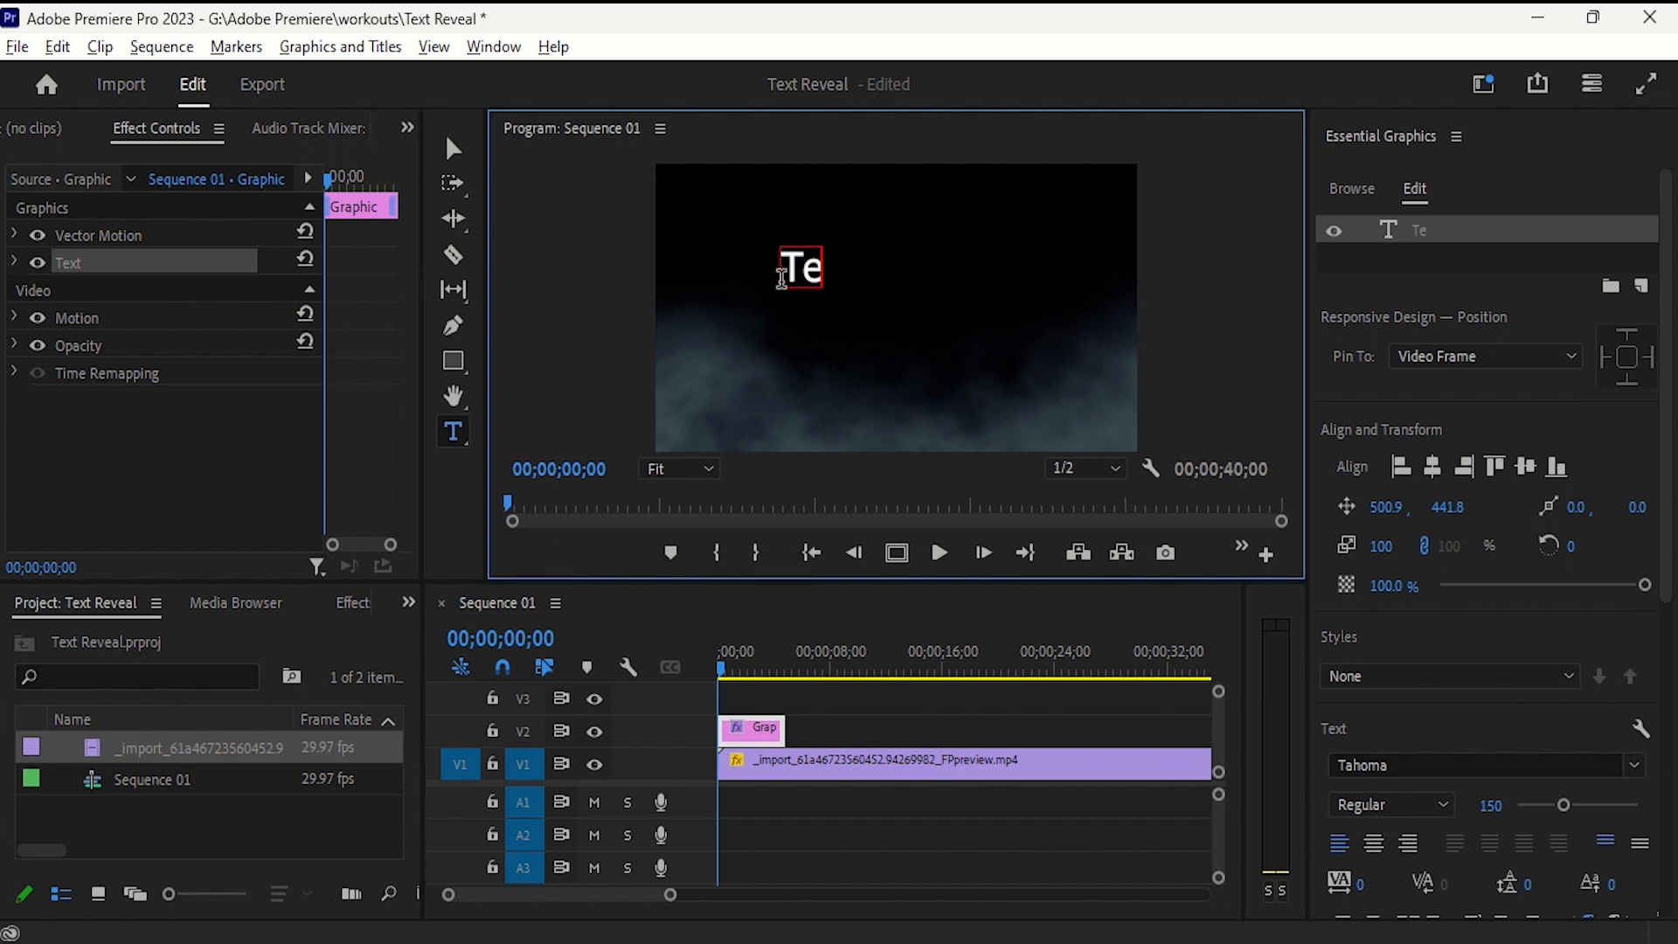
pyautogui.write('xt')
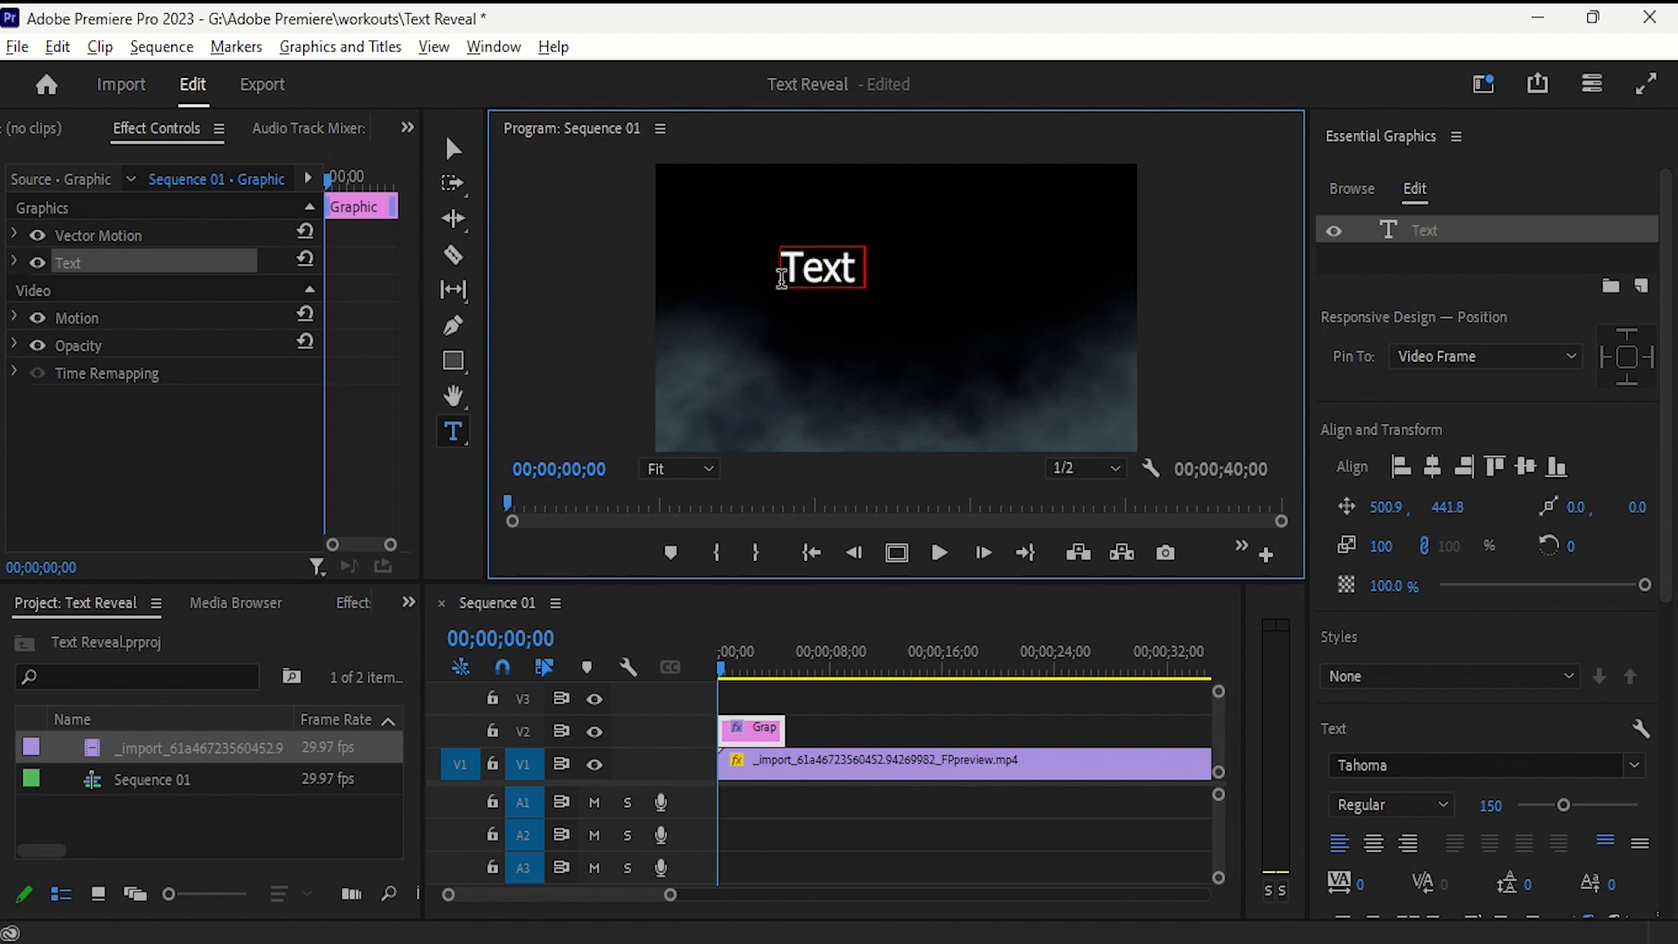
pyautogui.write(' Reve')
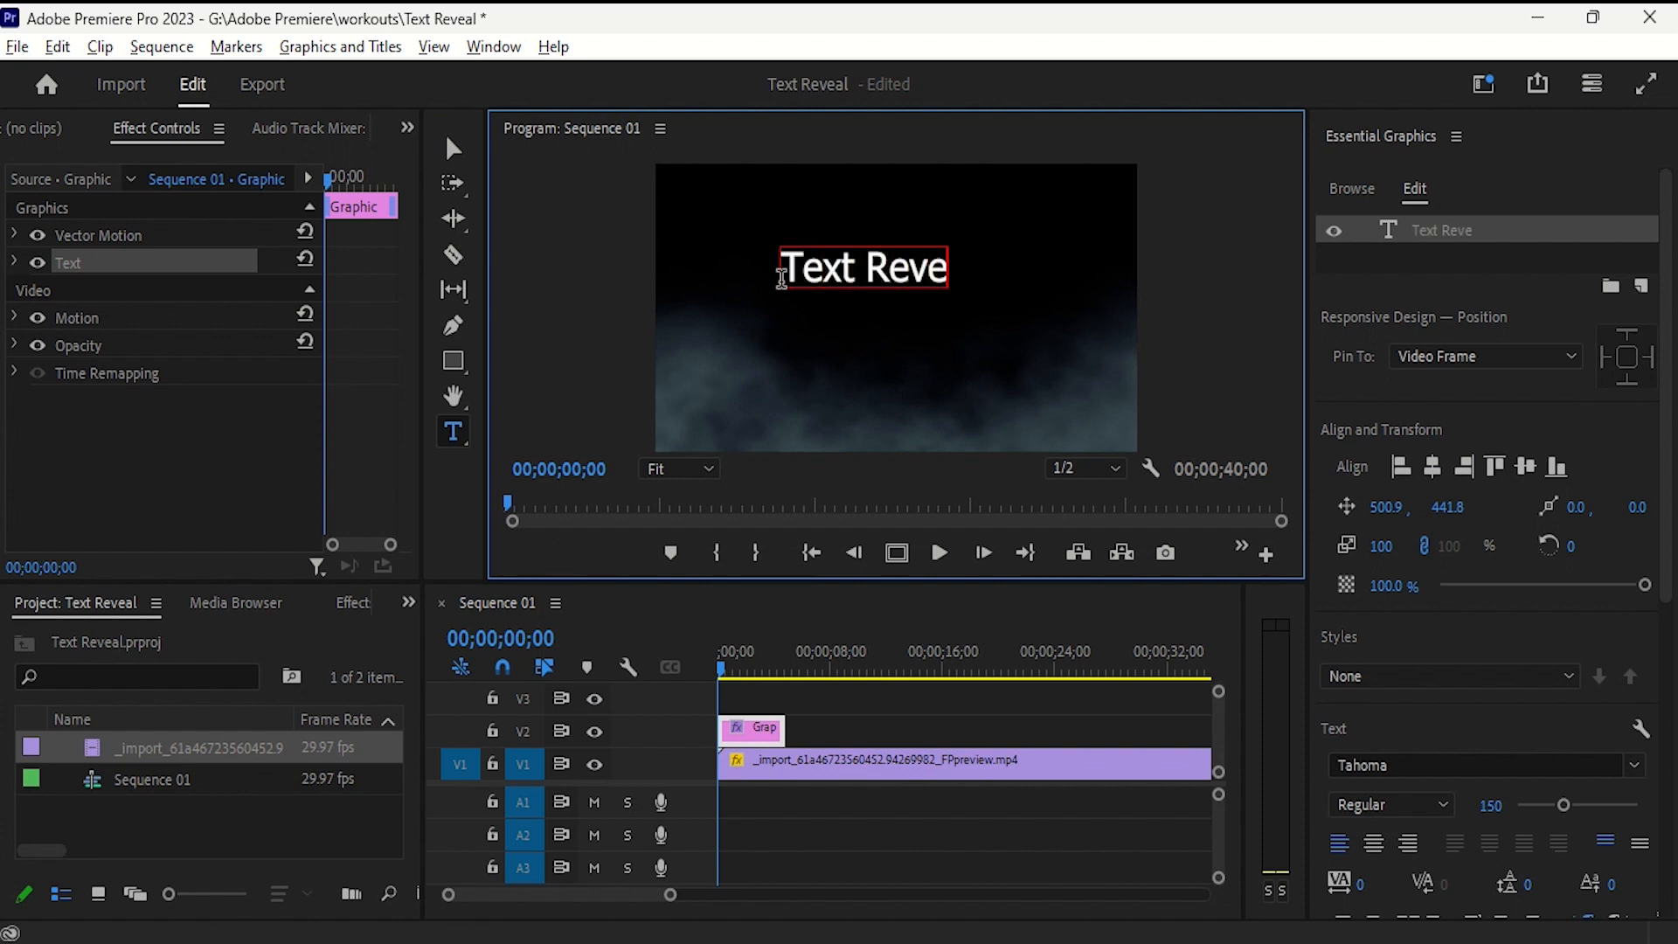
pyautogui.write('a;')
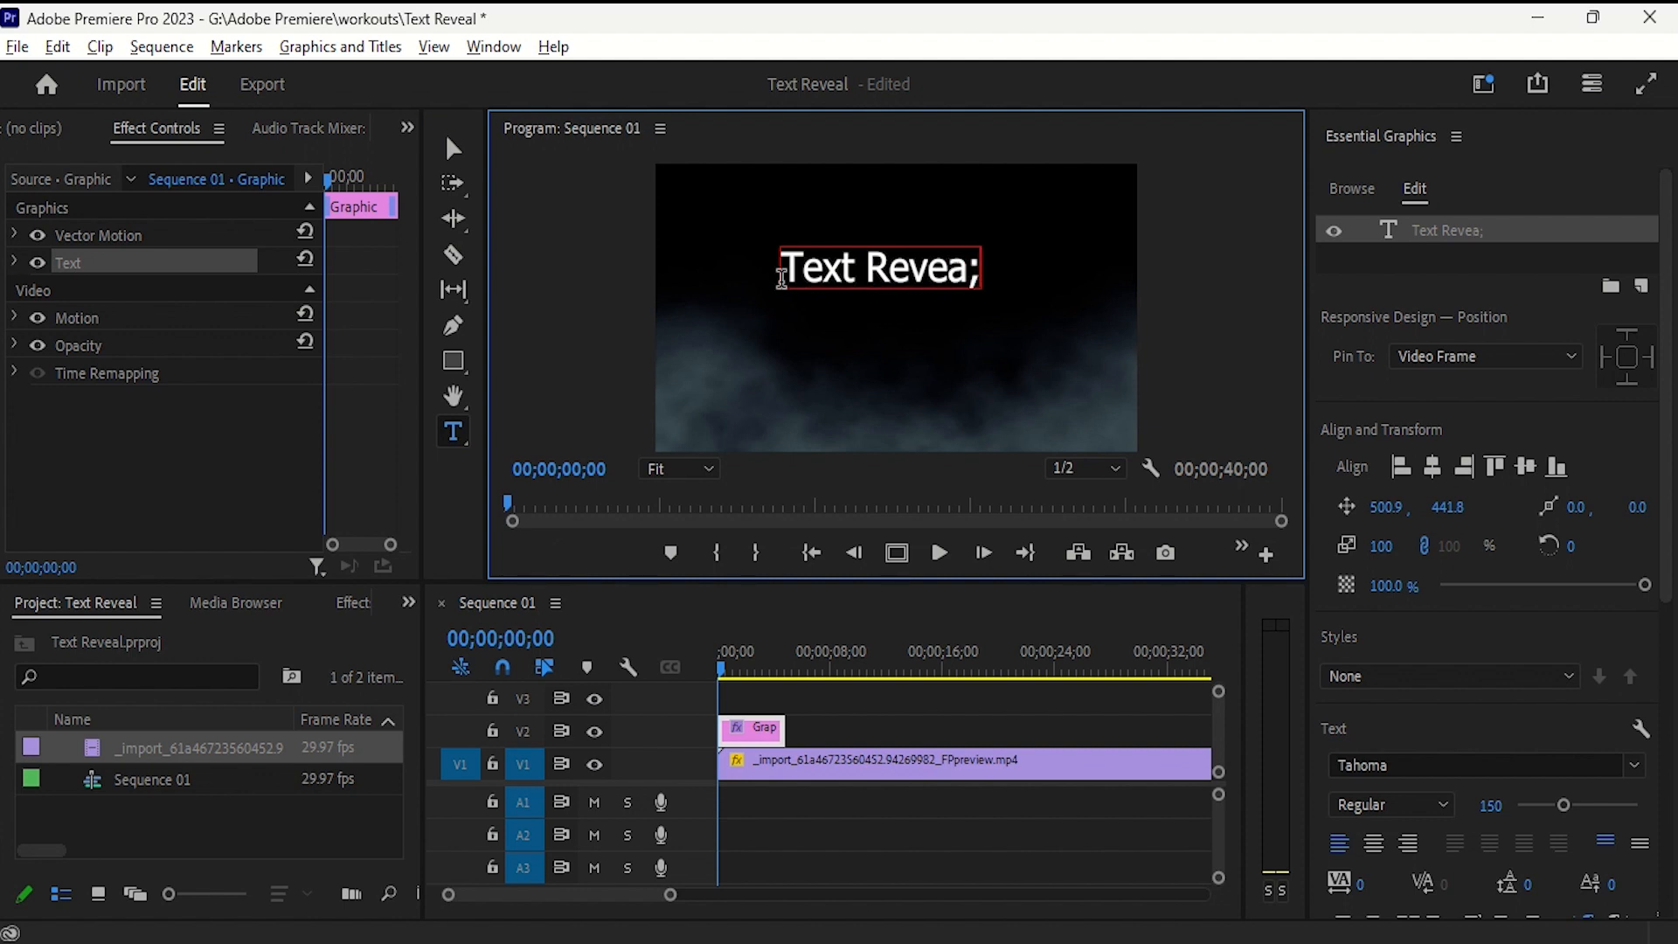
pyautogui.press('BackSpace')
pyautogui.write('l')
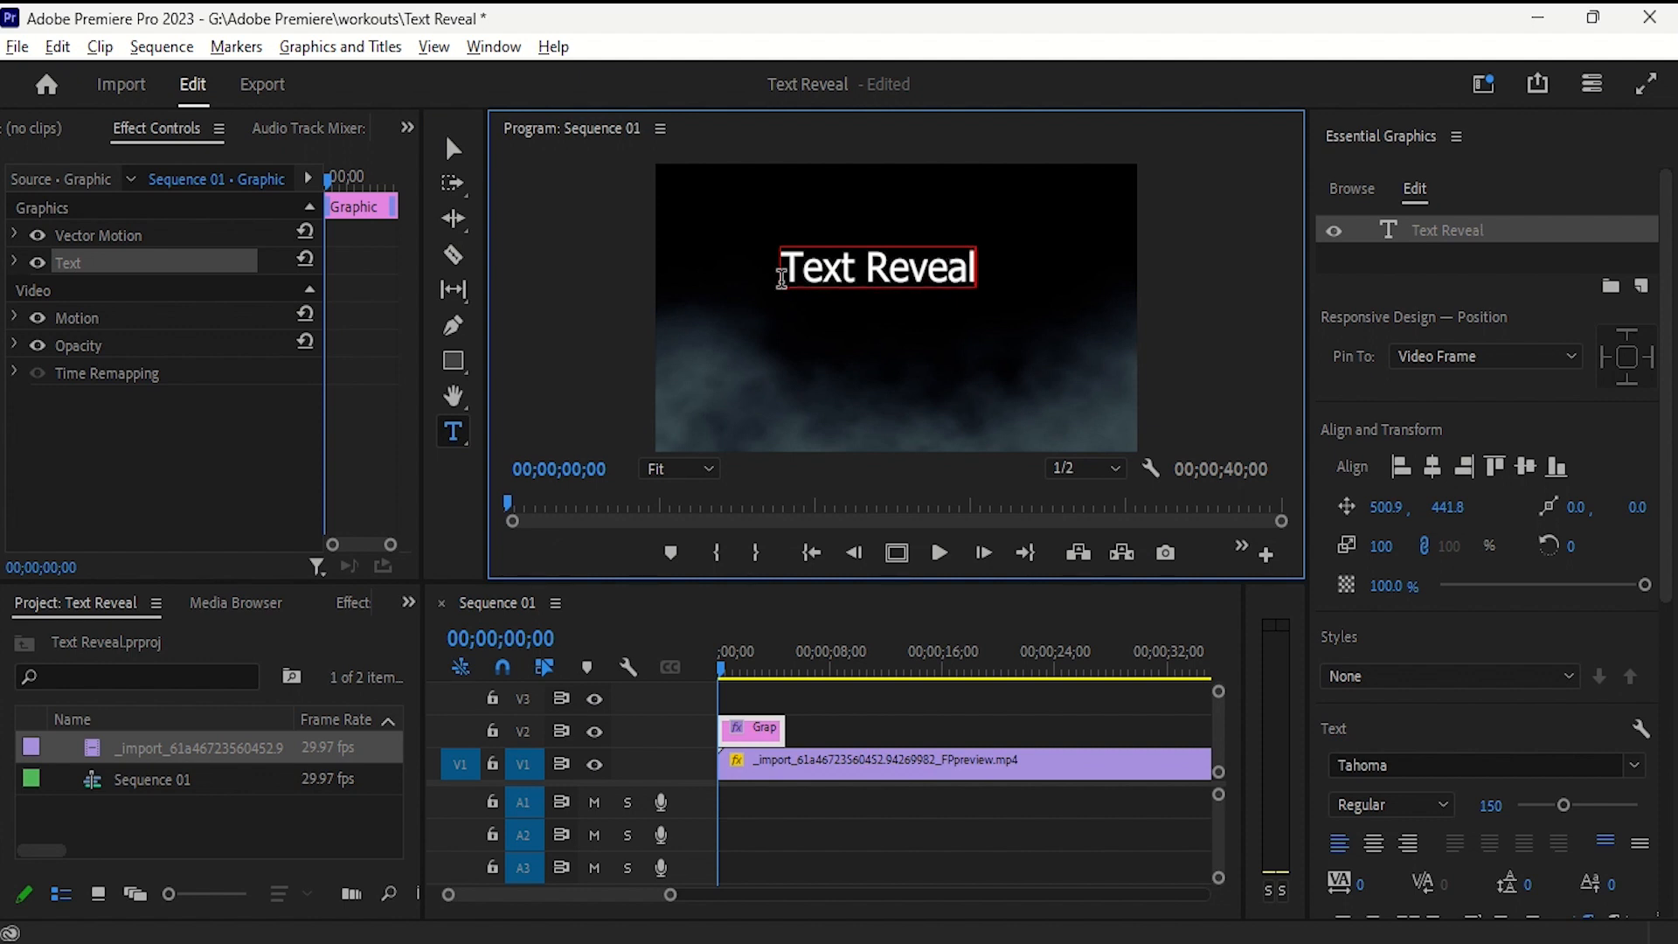
# - Set the title's font to Trebuchet MS Bold Italic and centre it horizontally and vertically in the frame
pyautogui.click(748, 739)
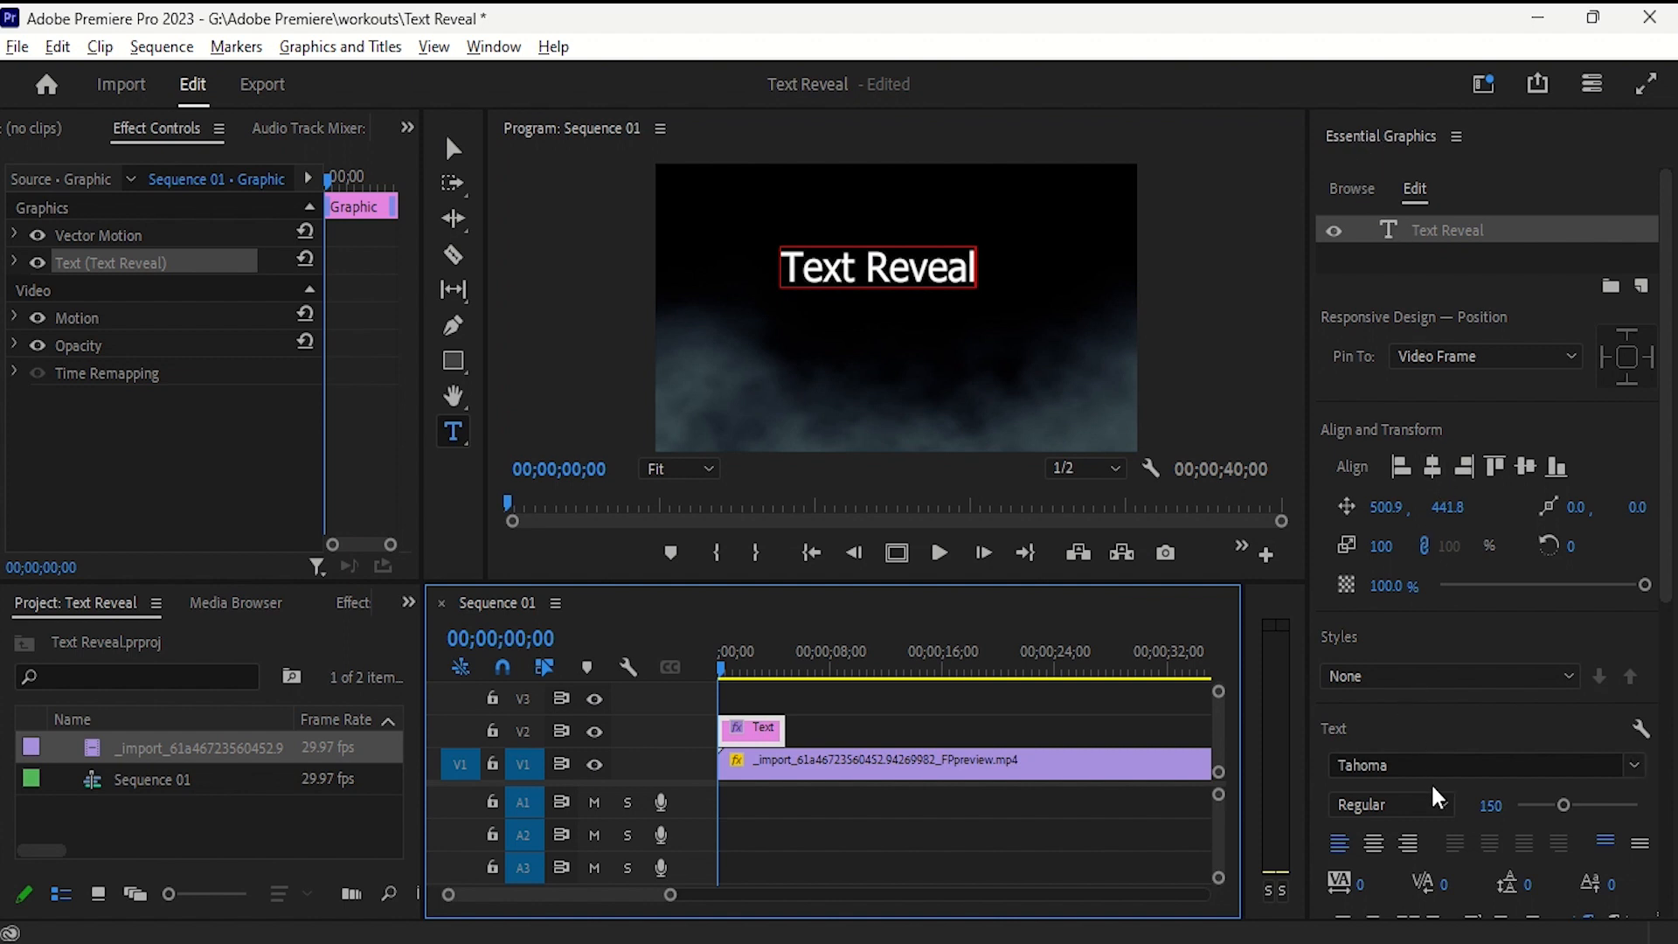
pyautogui.click(1632, 768)
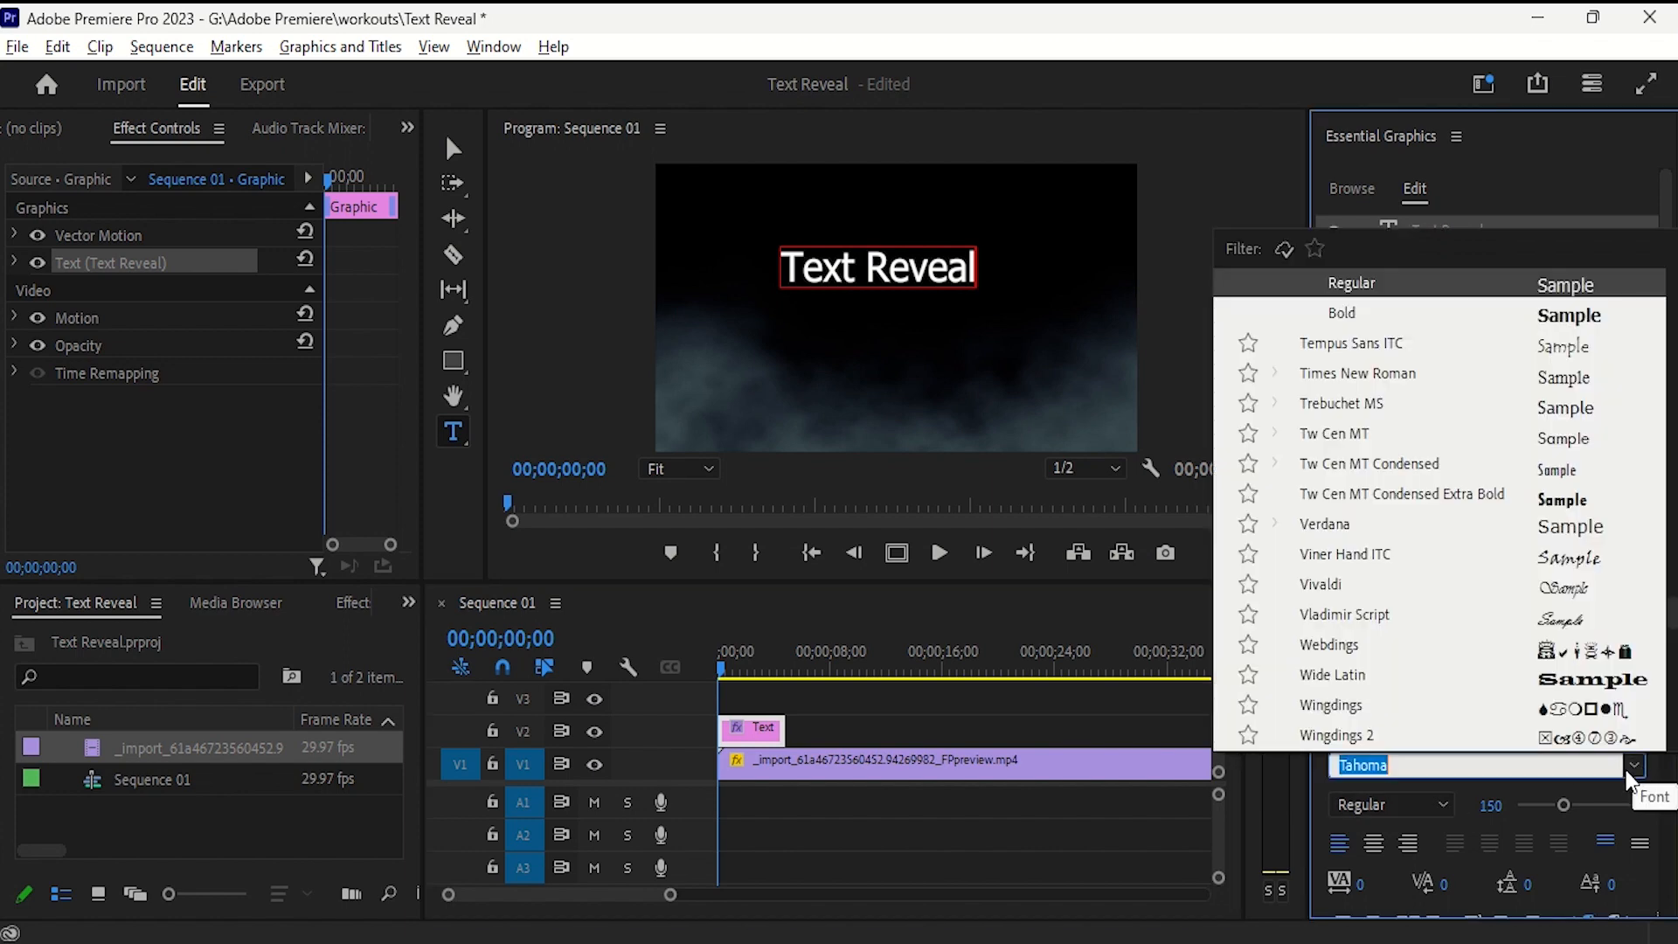
pyautogui.click(1451, 406)
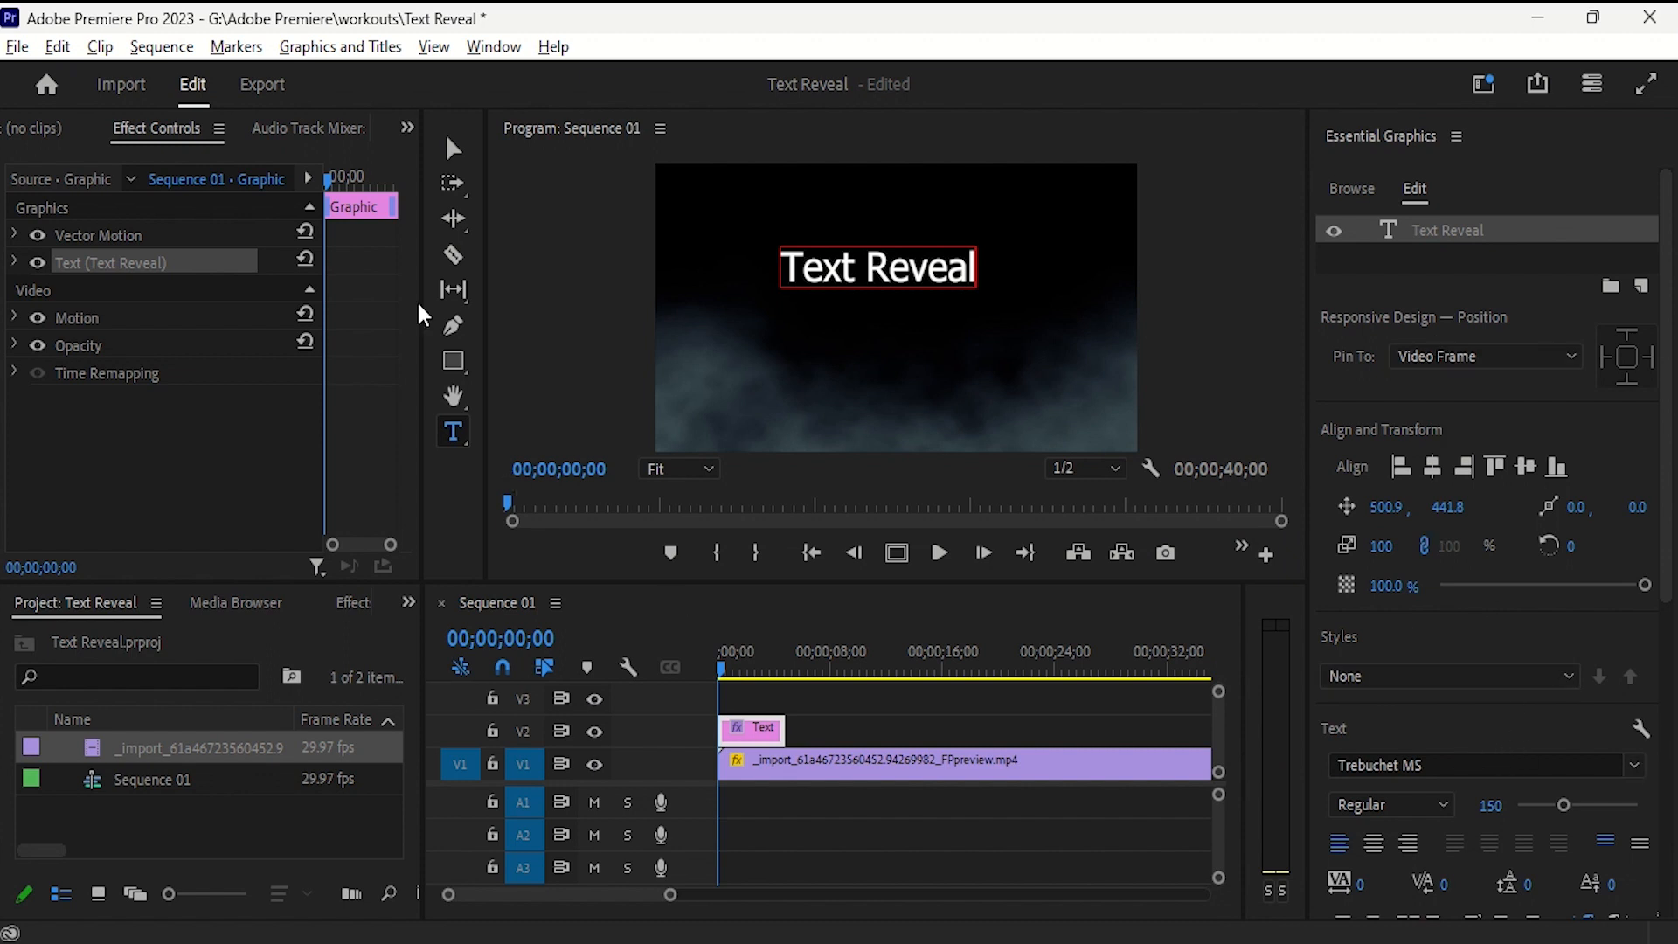
pyautogui.click(453, 149)
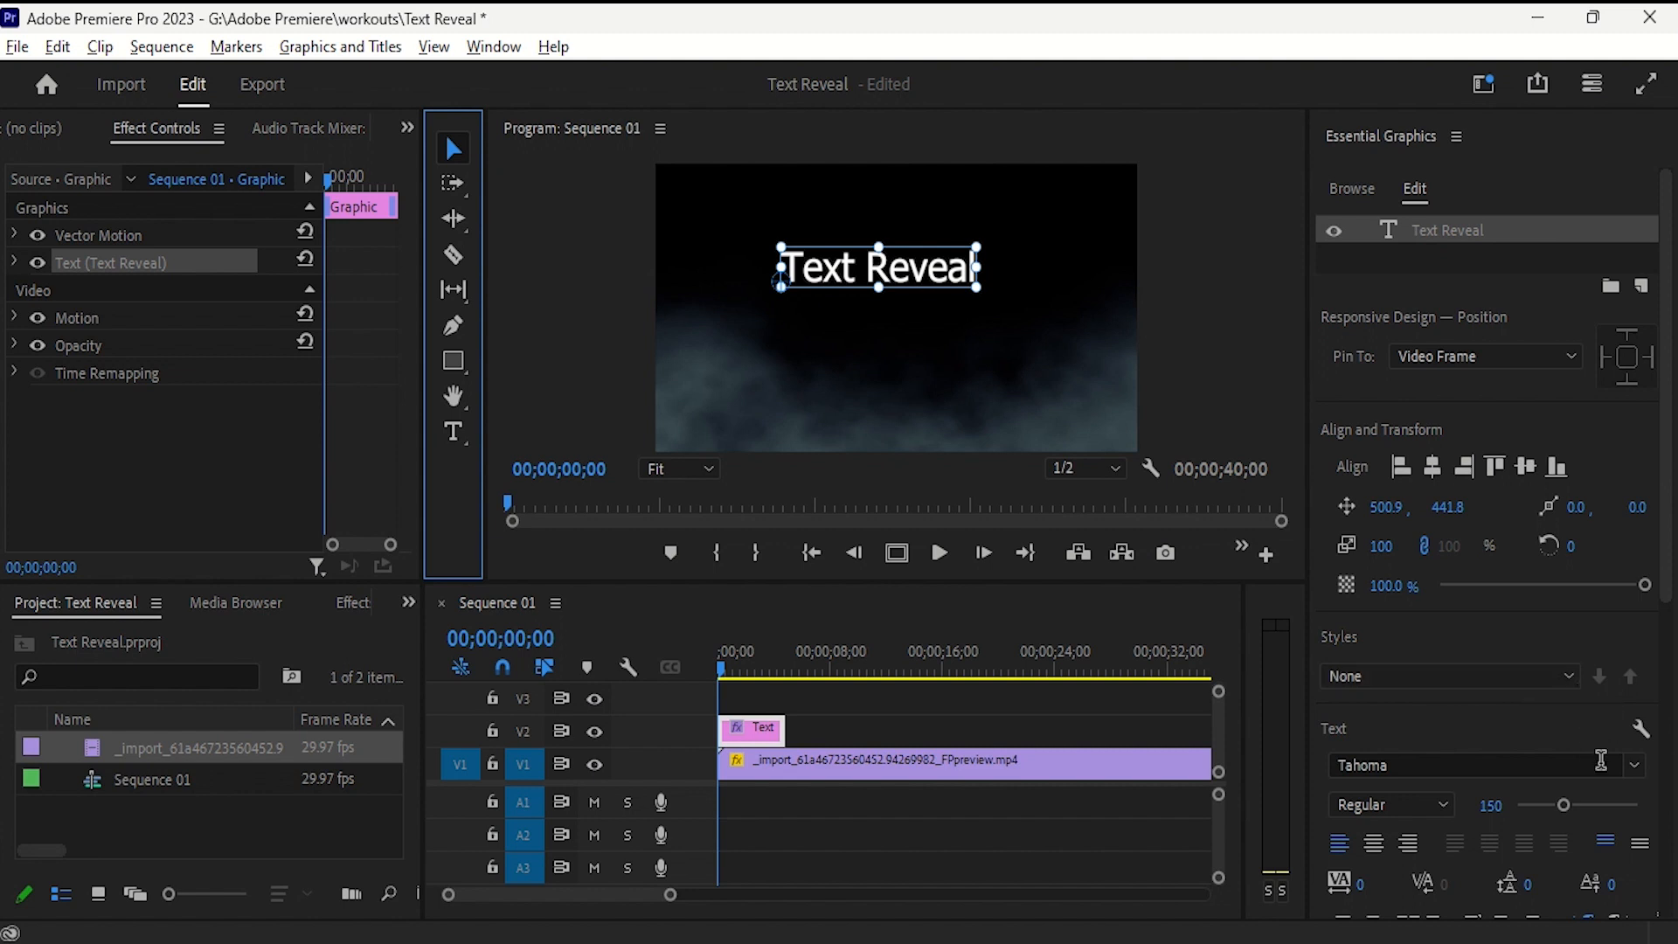
pyautogui.click(1634, 767)
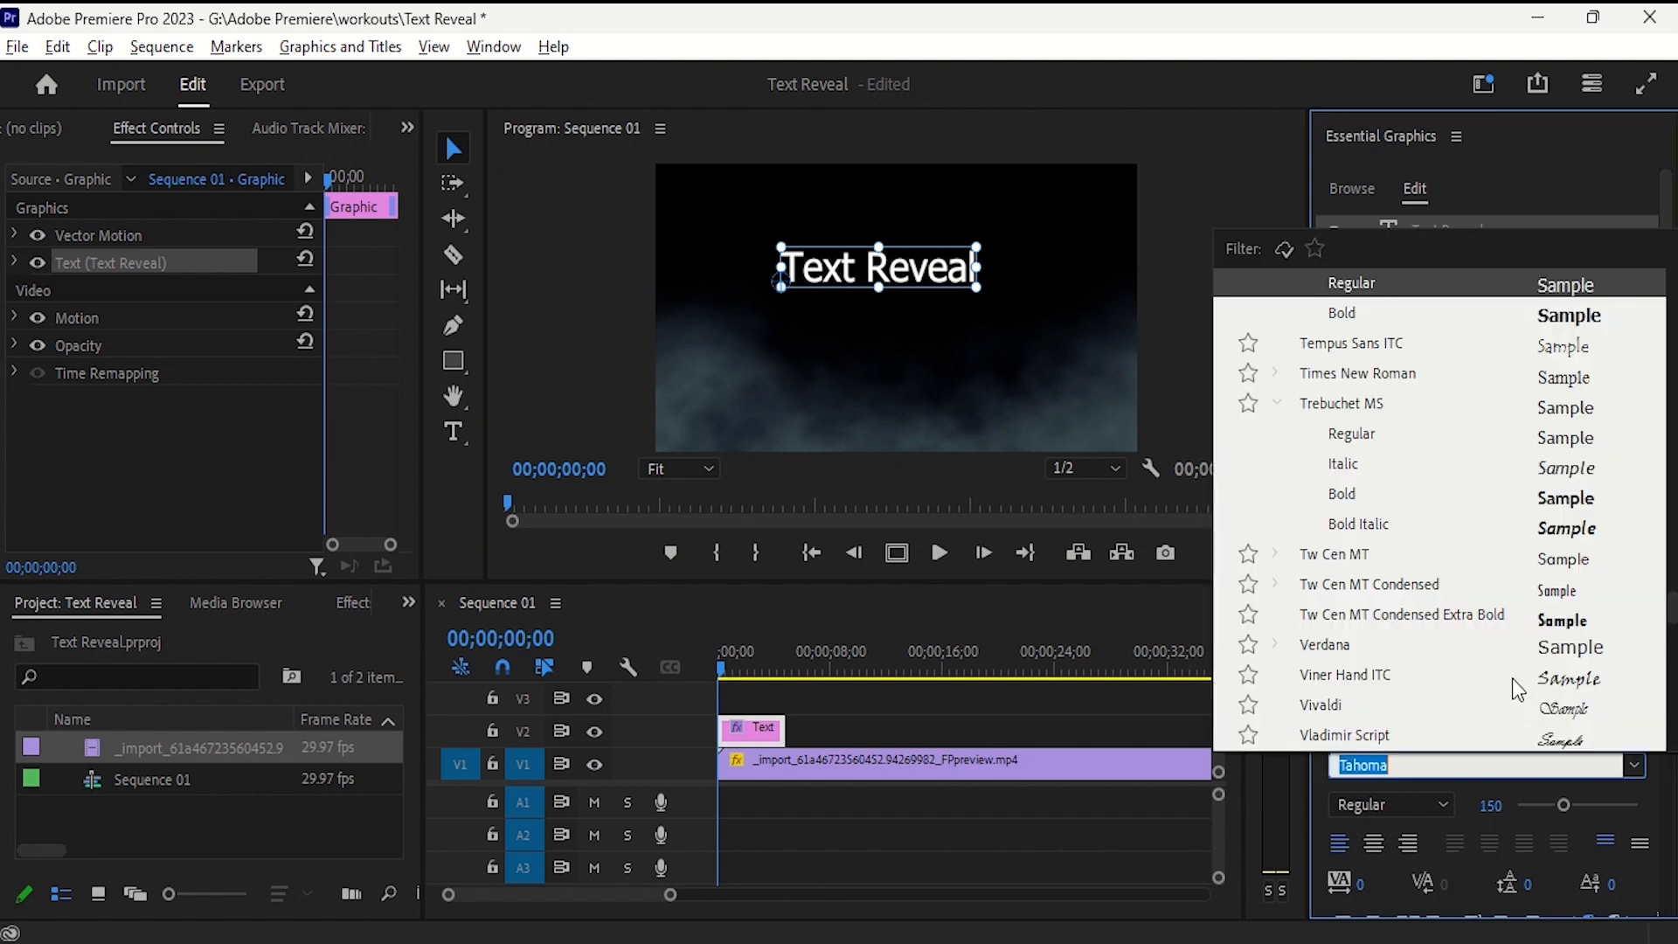
pyautogui.click(1491, 527)
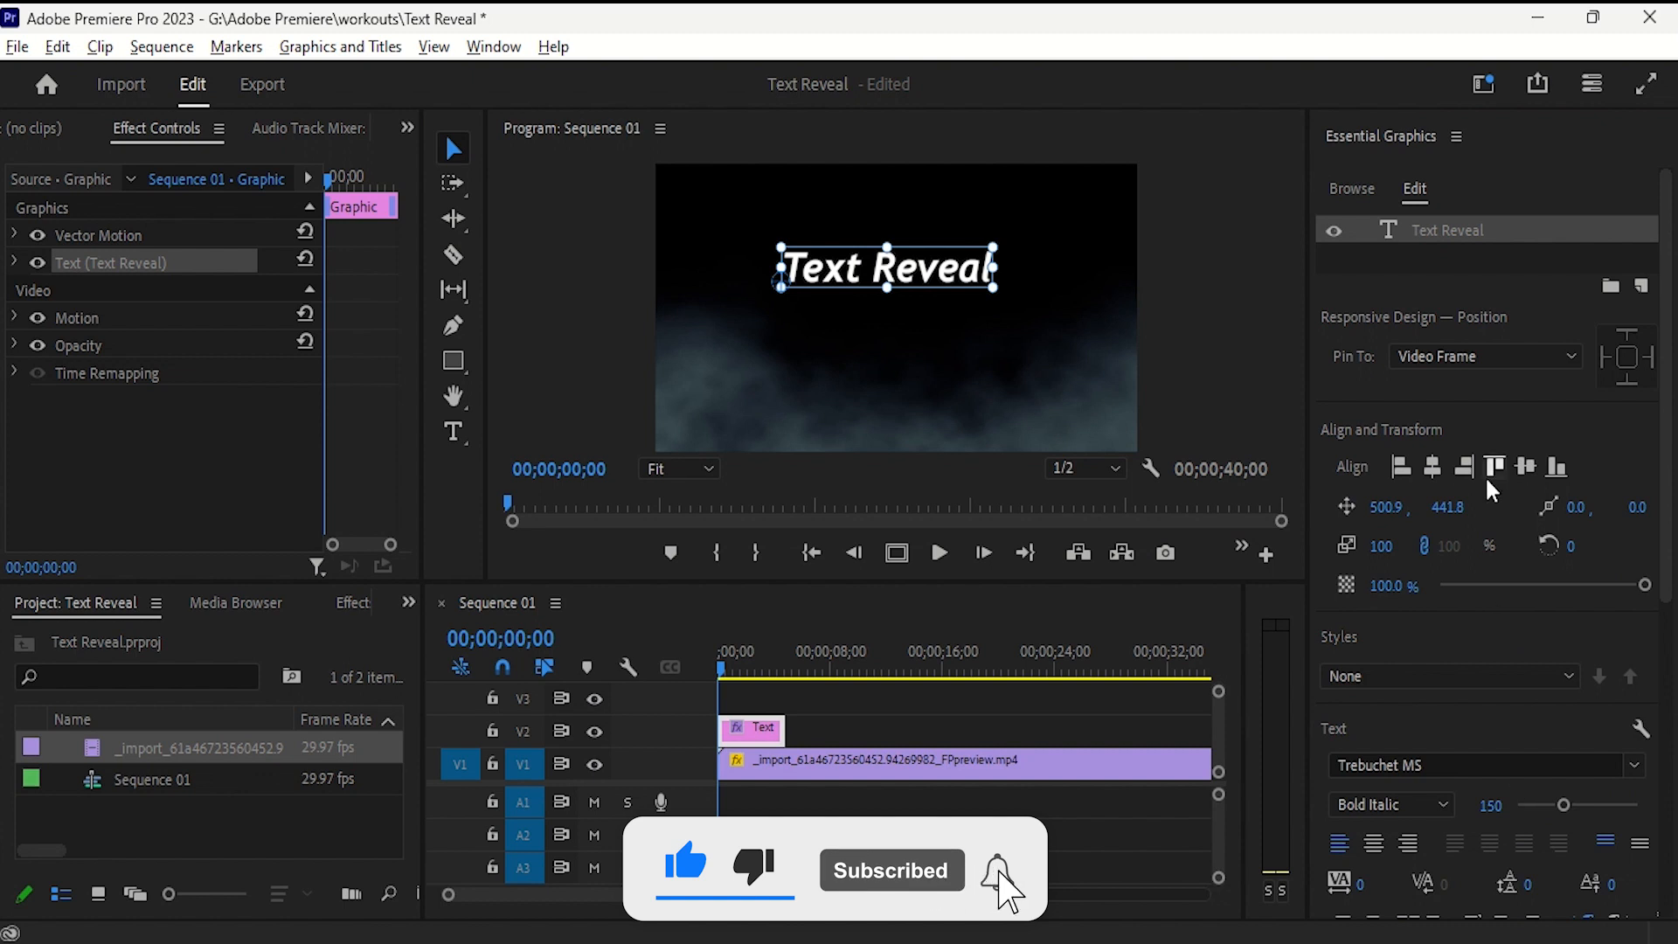
pyautogui.click(1435, 479)
pyautogui.click(1526, 468)
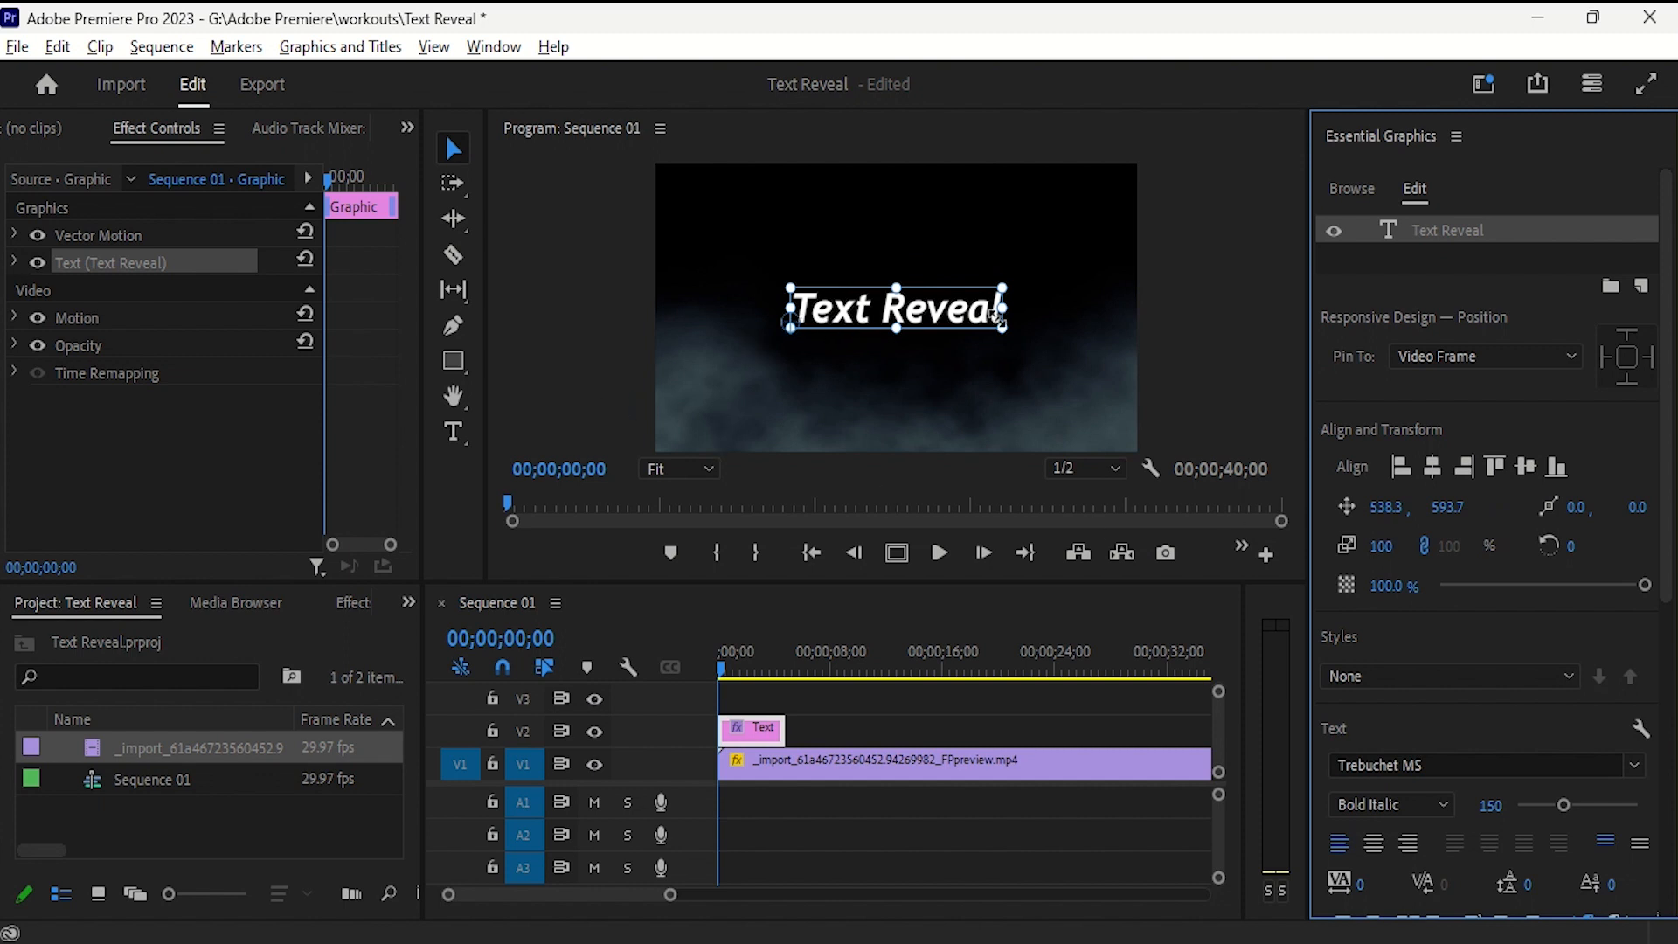
# - Draw a rectangle about 904 by 182 around the title and make it a mask with Mask with Shape
pyautogui.click(459, 362)
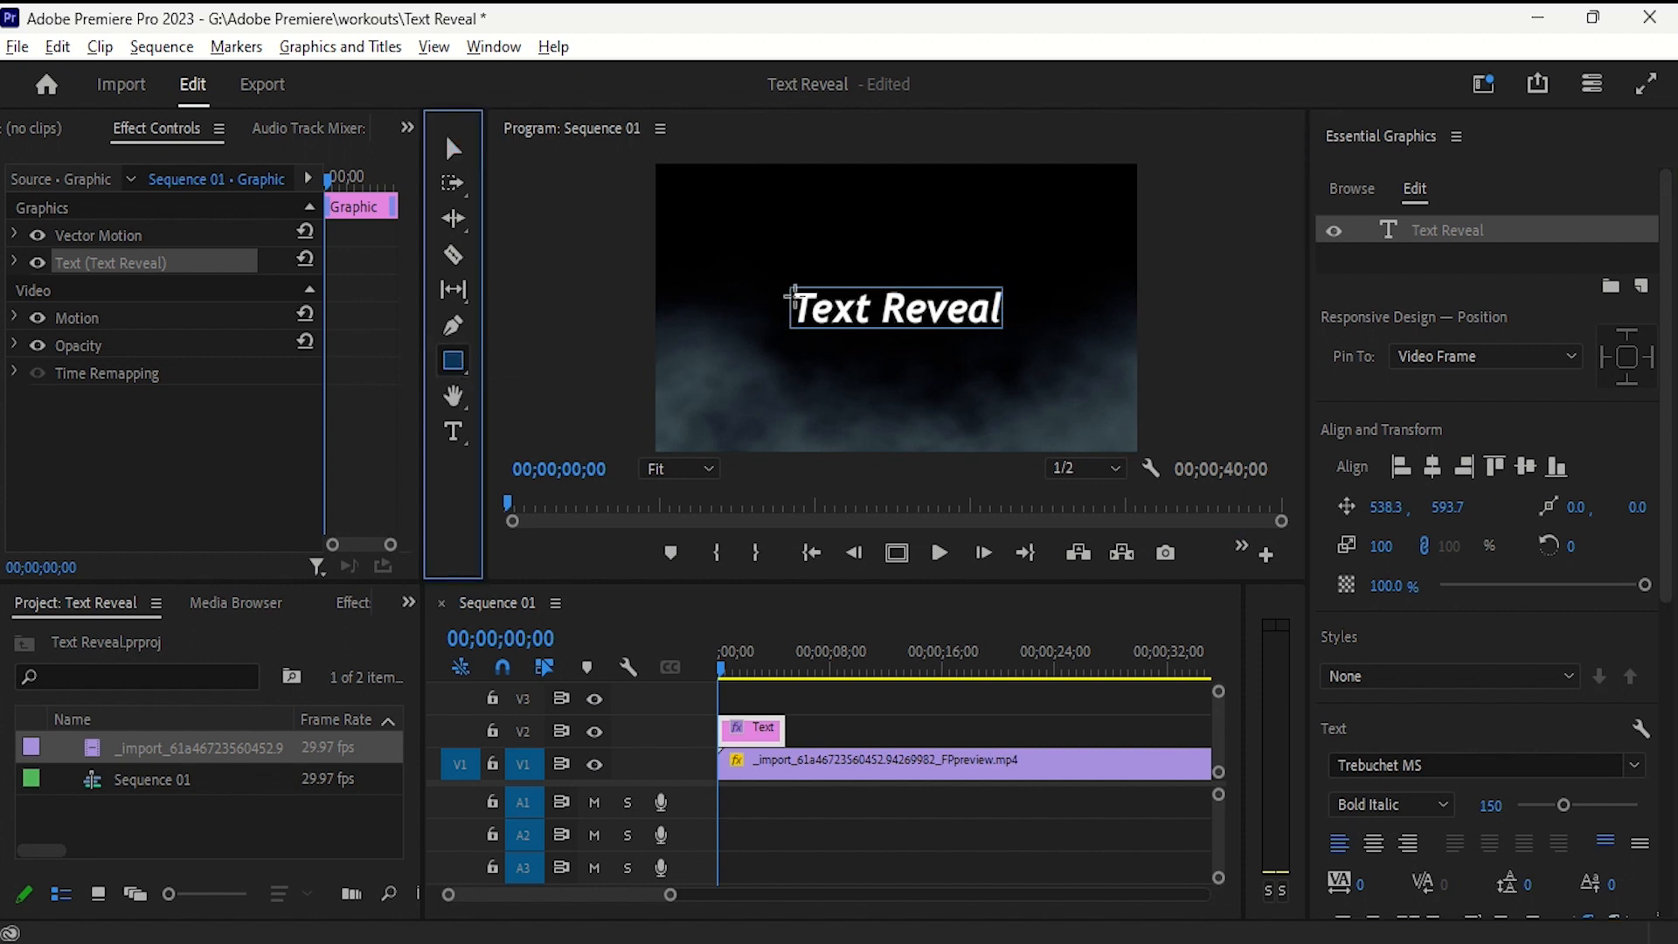
pyautogui.moveTo(783, 281); pyautogui.dragTo(1012, 333)
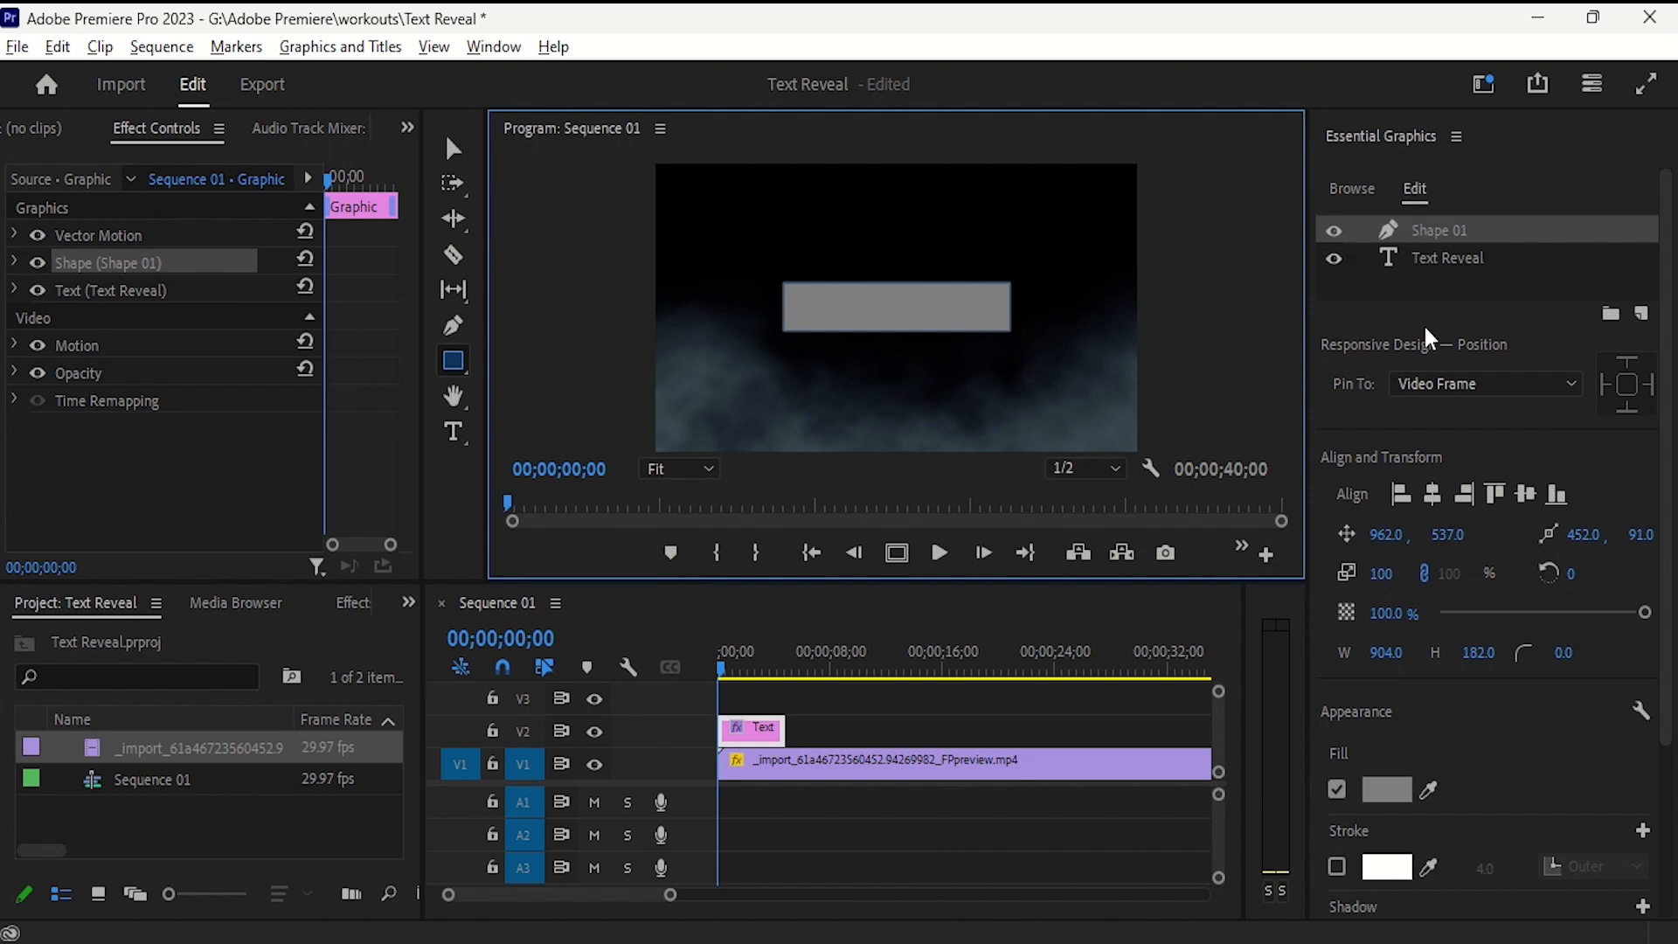
pyautogui.scroll(-3, 1438, 434)
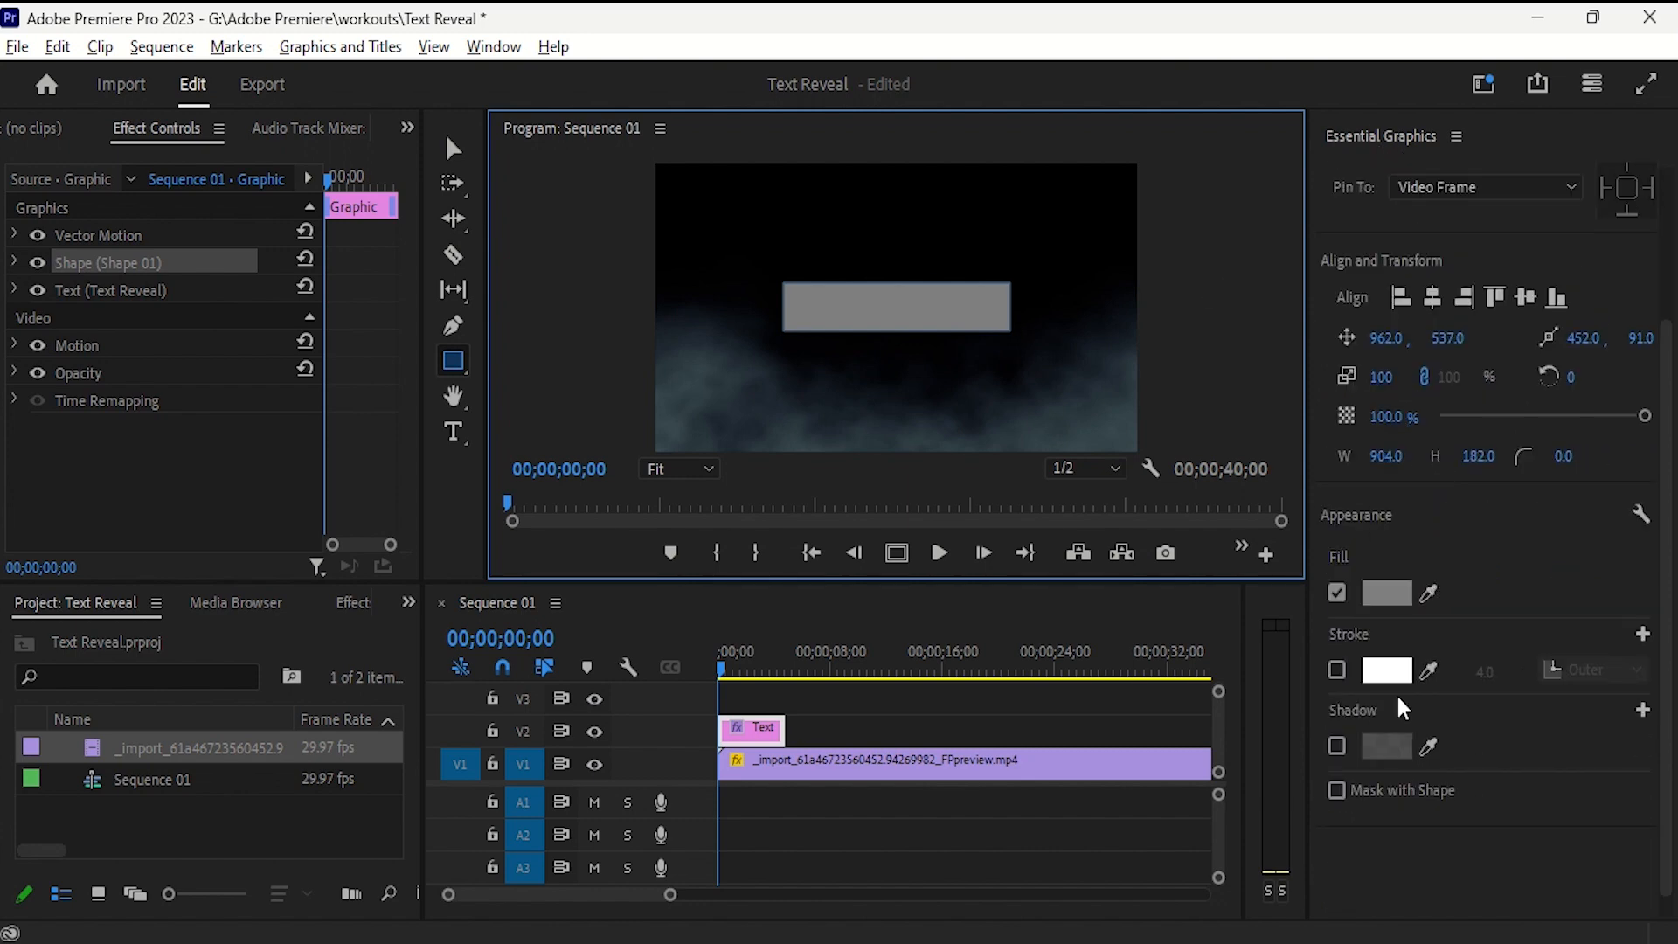
pyautogui.click(1337, 789)
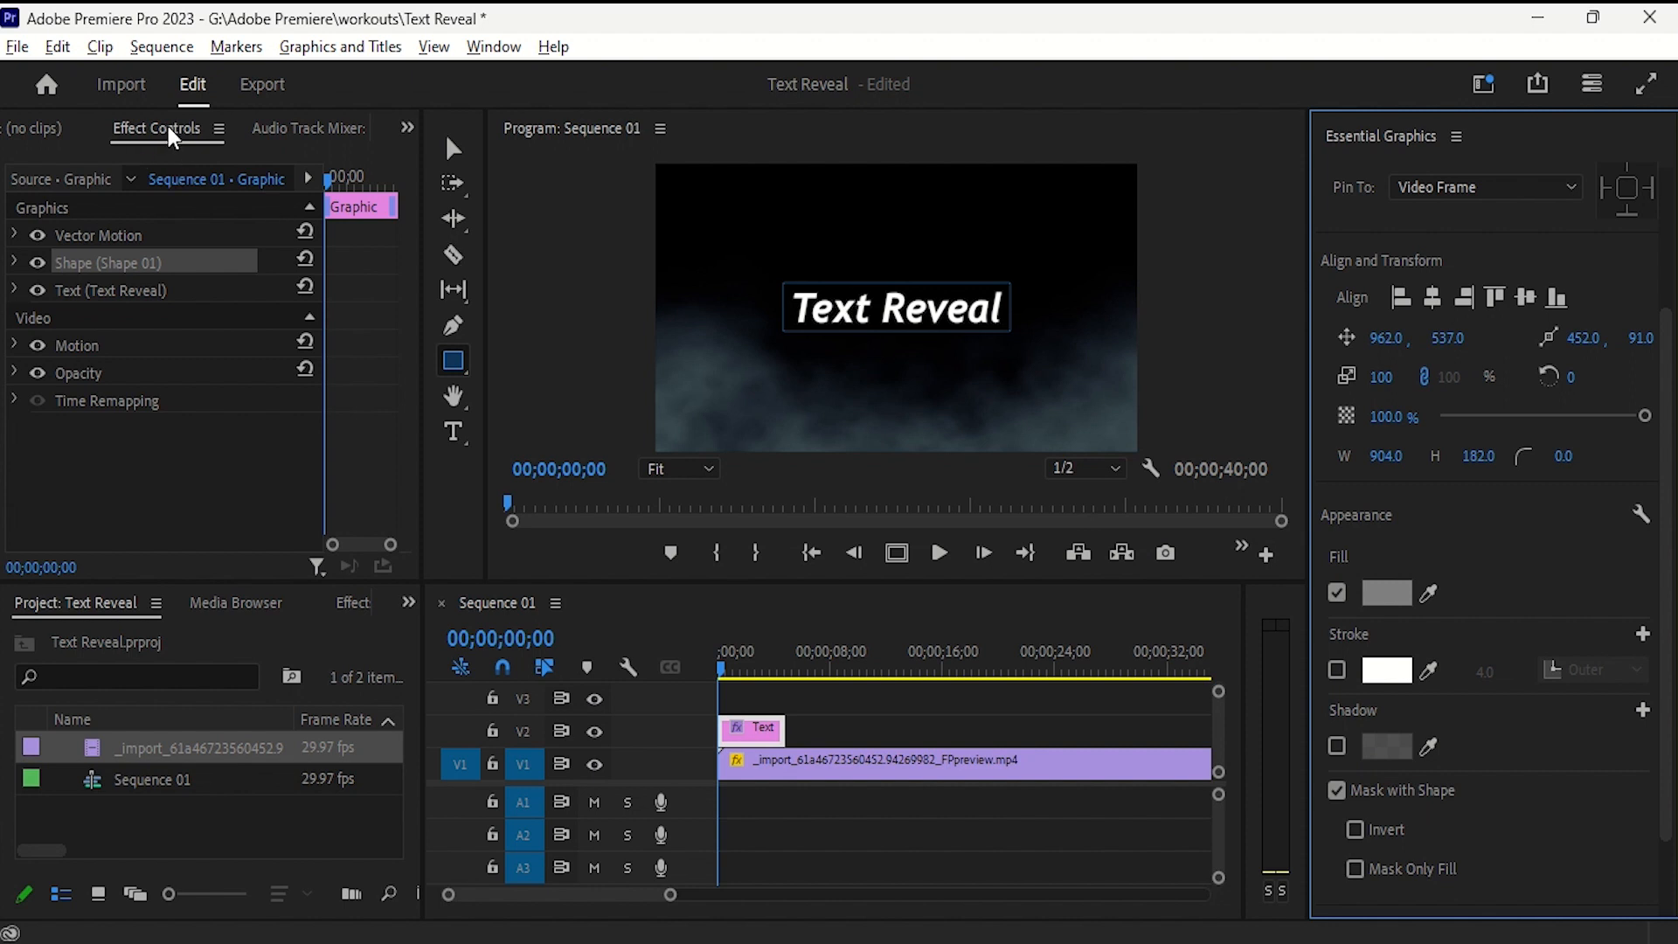
# - Lower the title text to a vertical position of 739.7 and set a Position keyframe at the sequence start
pyautogui.click(14, 291)
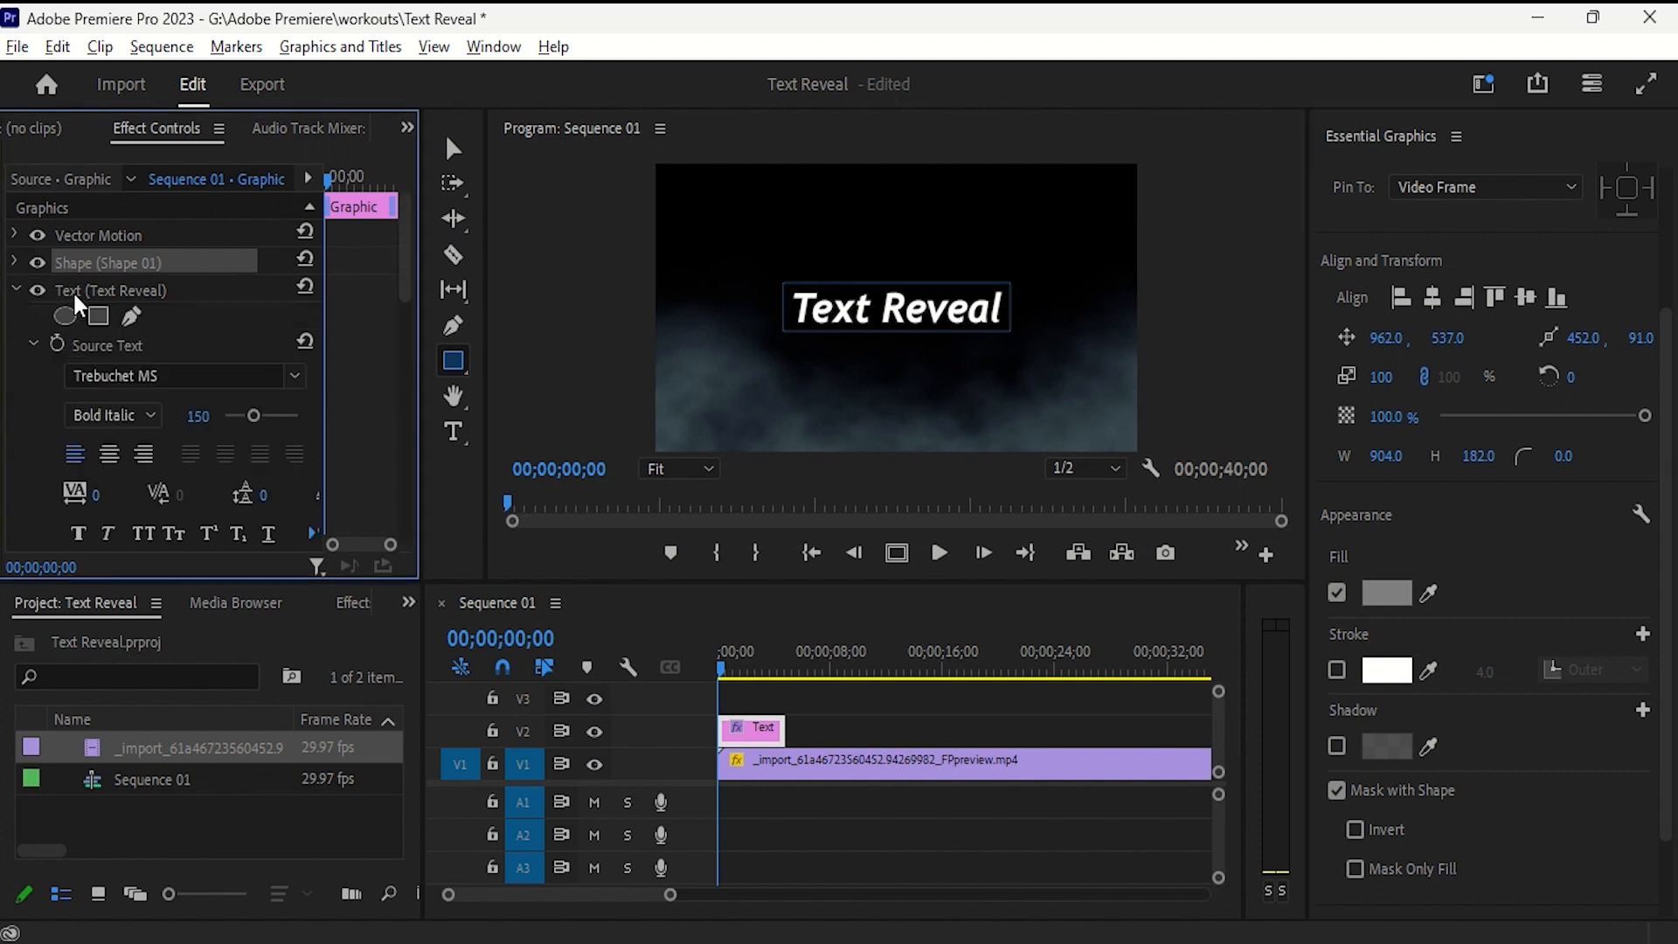
pyautogui.scroll(-5, 49, 391)
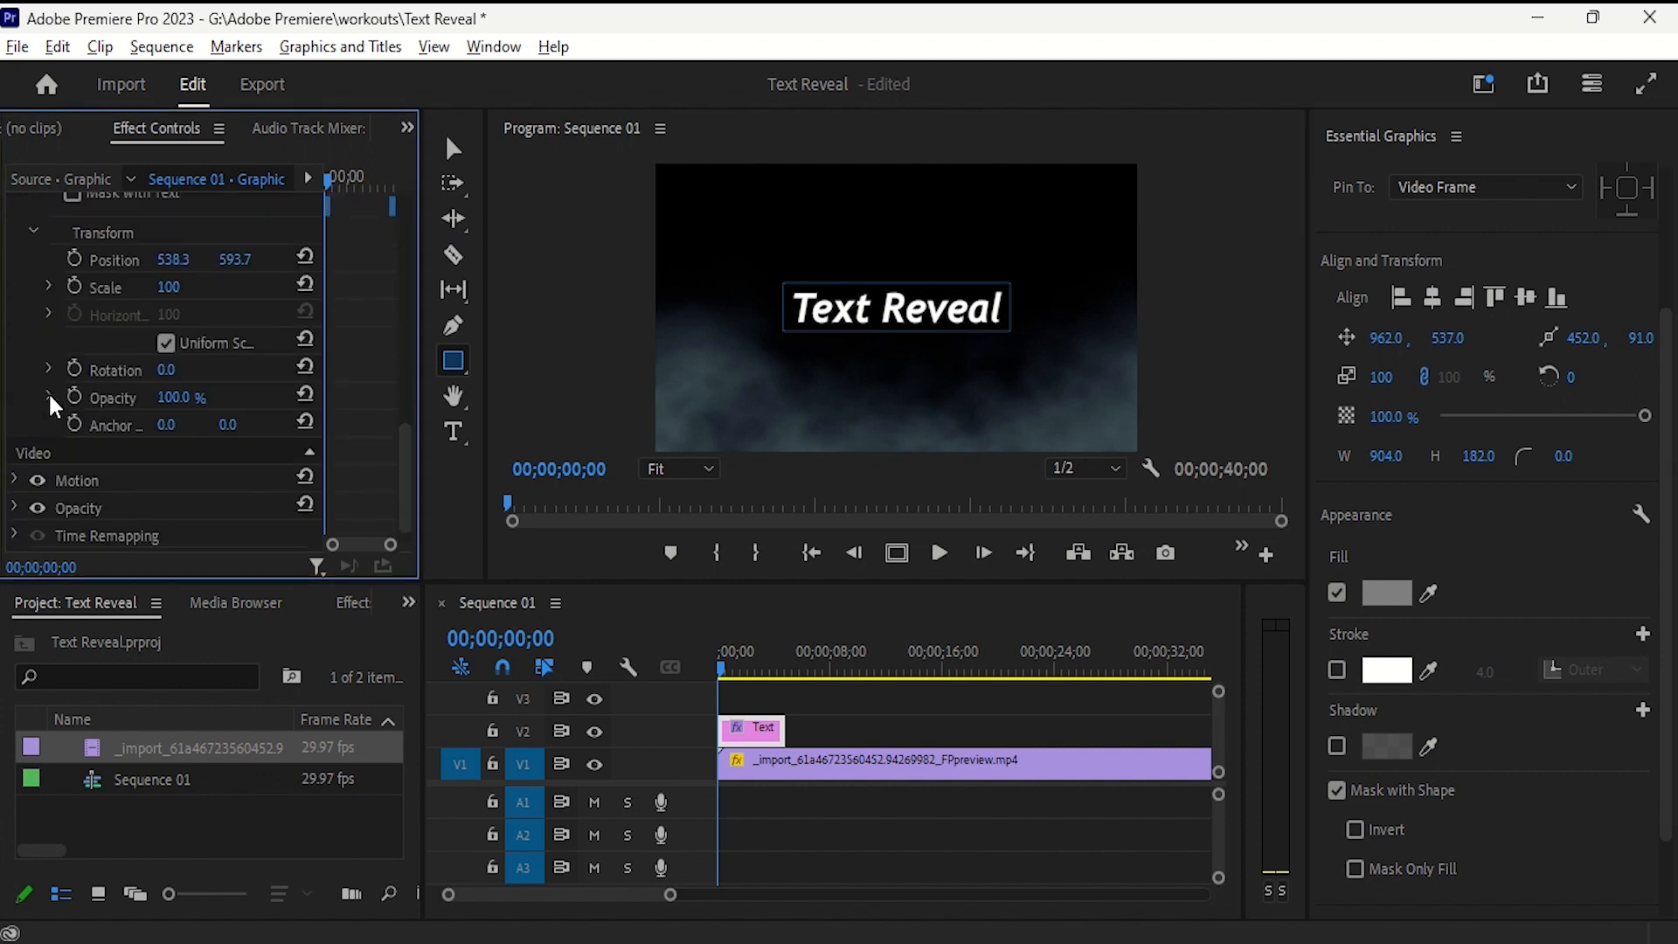
pyautogui.scroll(-1, 49, 391)
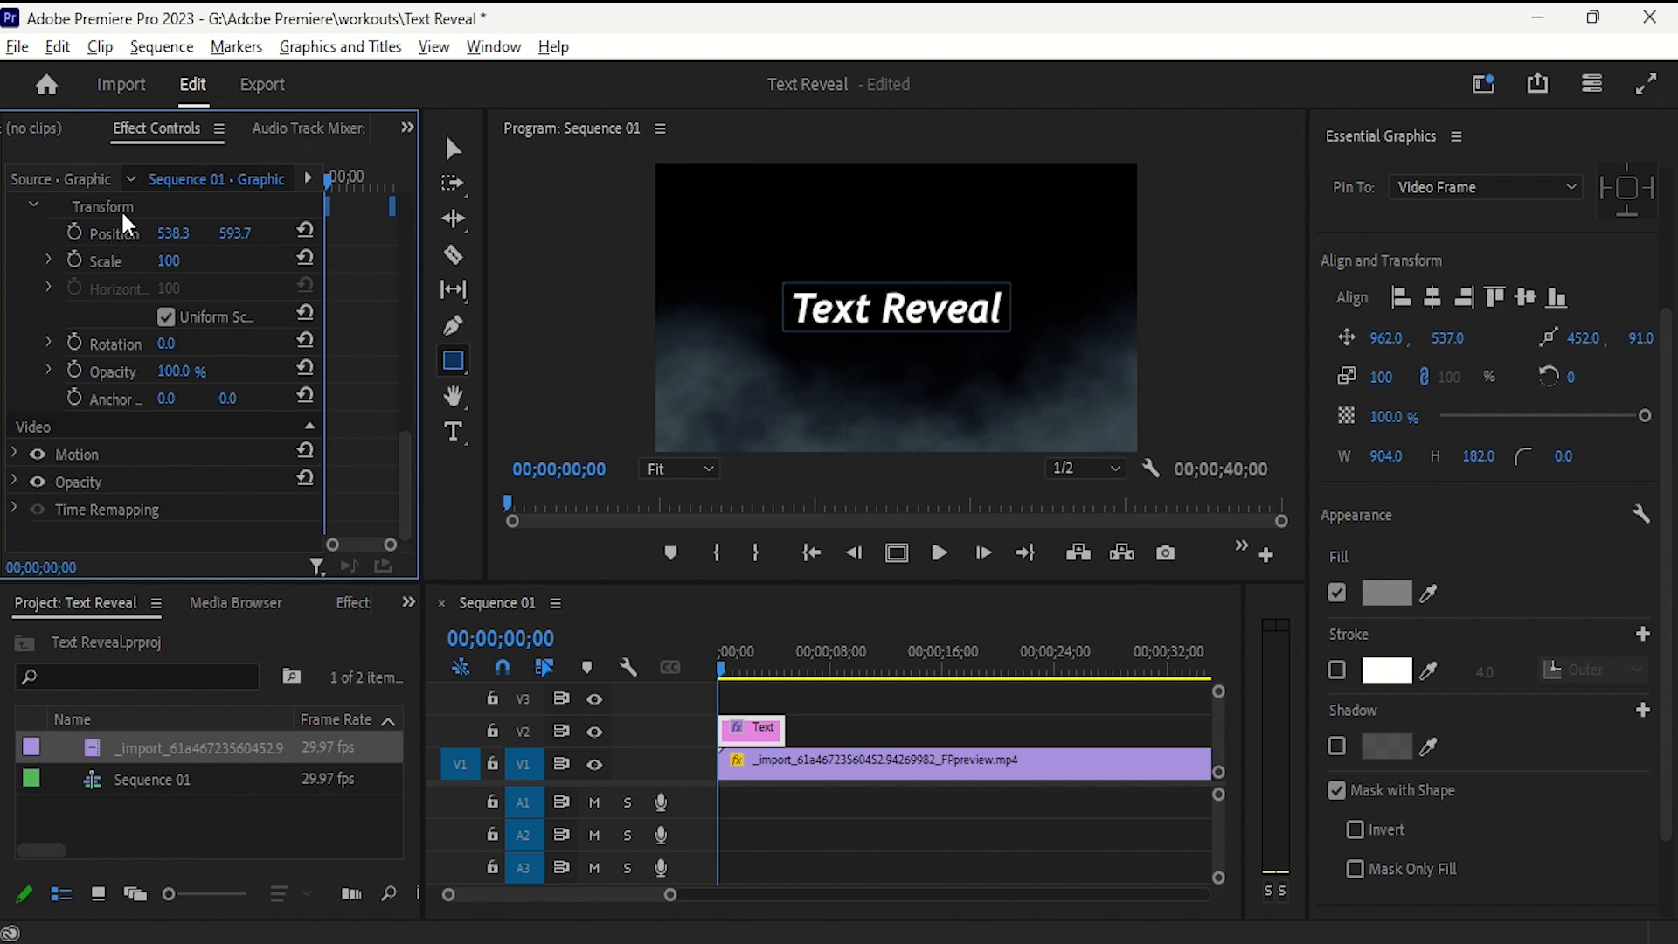
pyautogui.scroll(2, 121, 208)
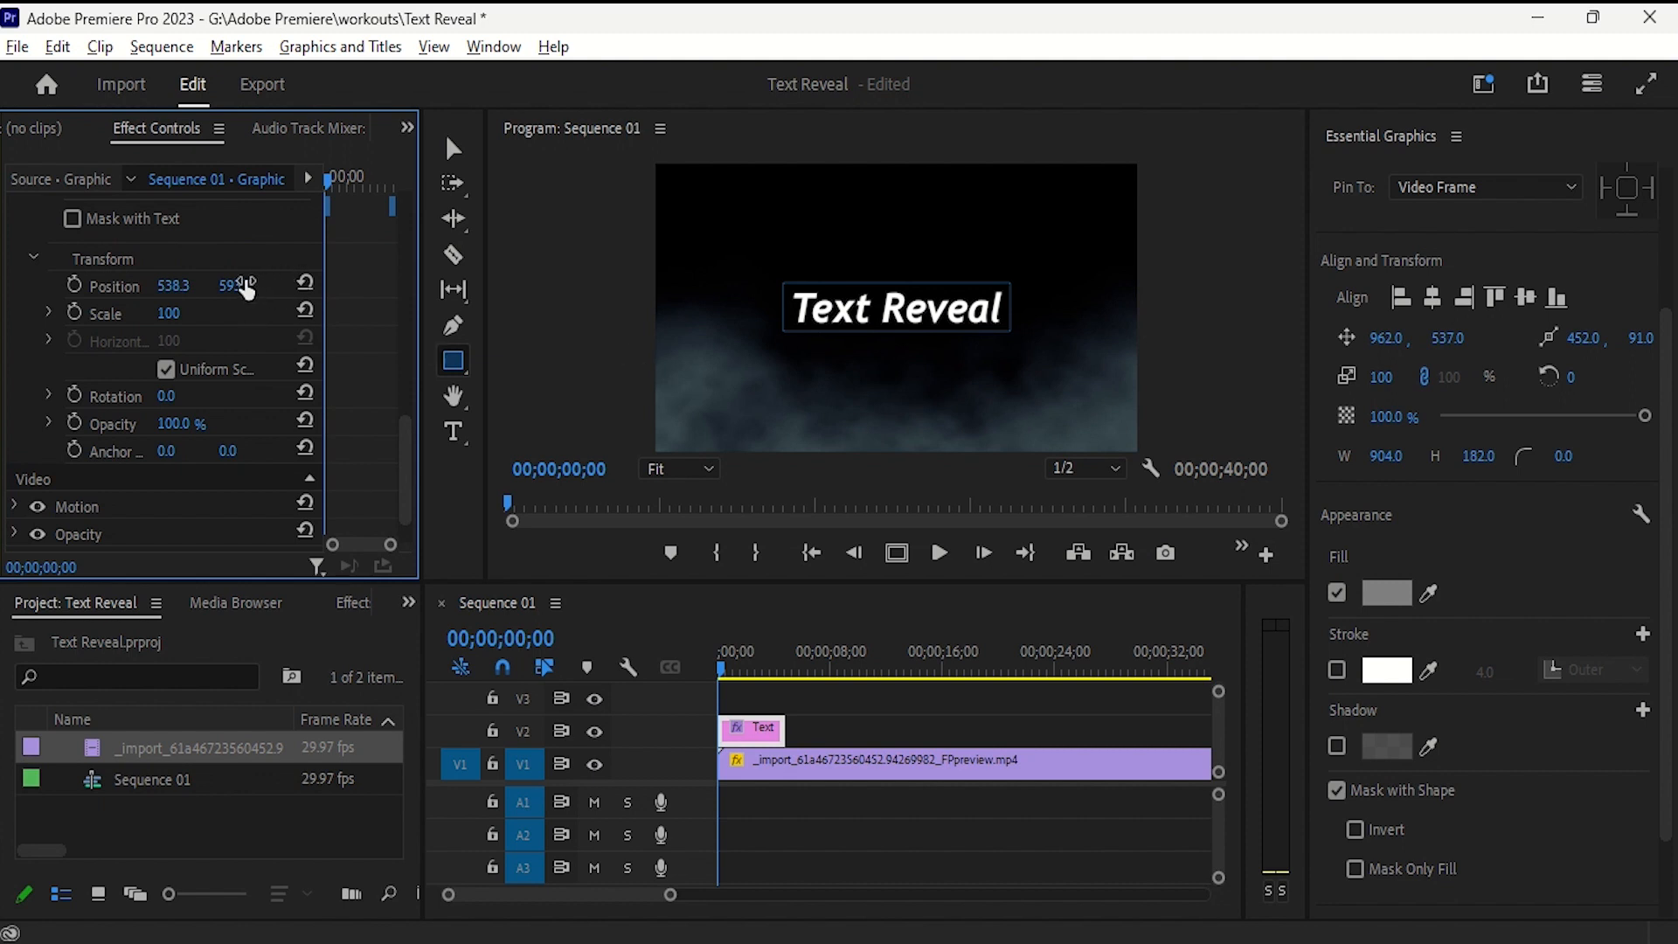
pyautogui.moveTo(229, 289); pyautogui.dragTo(352, 288)
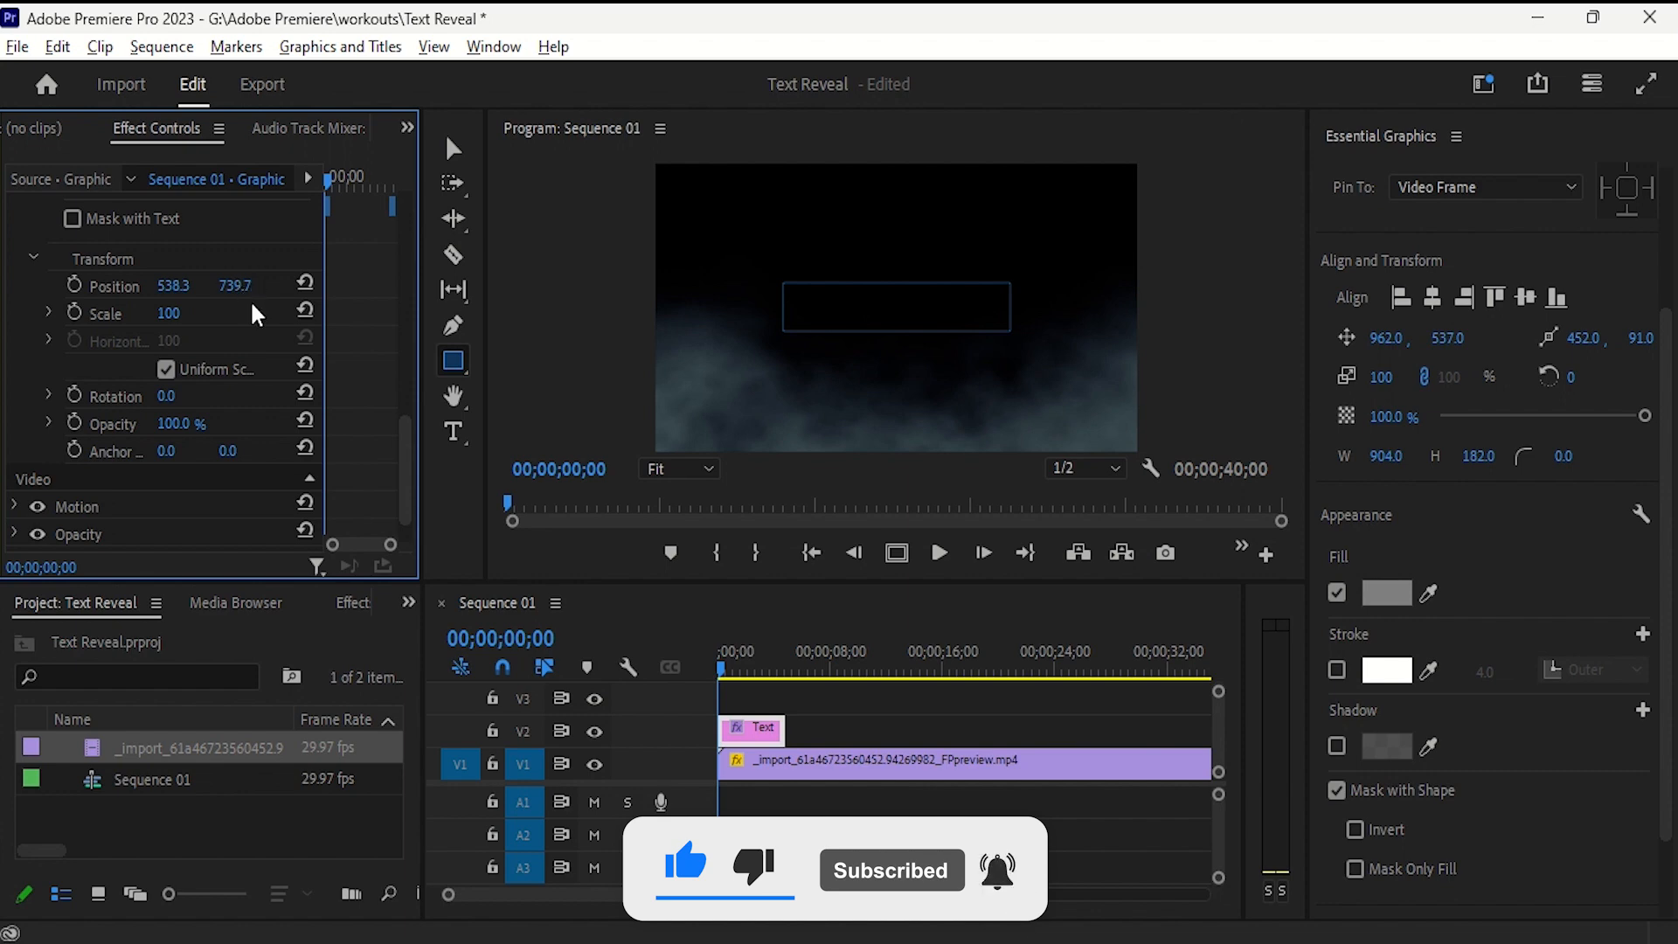
pyautogui.click(74, 286)
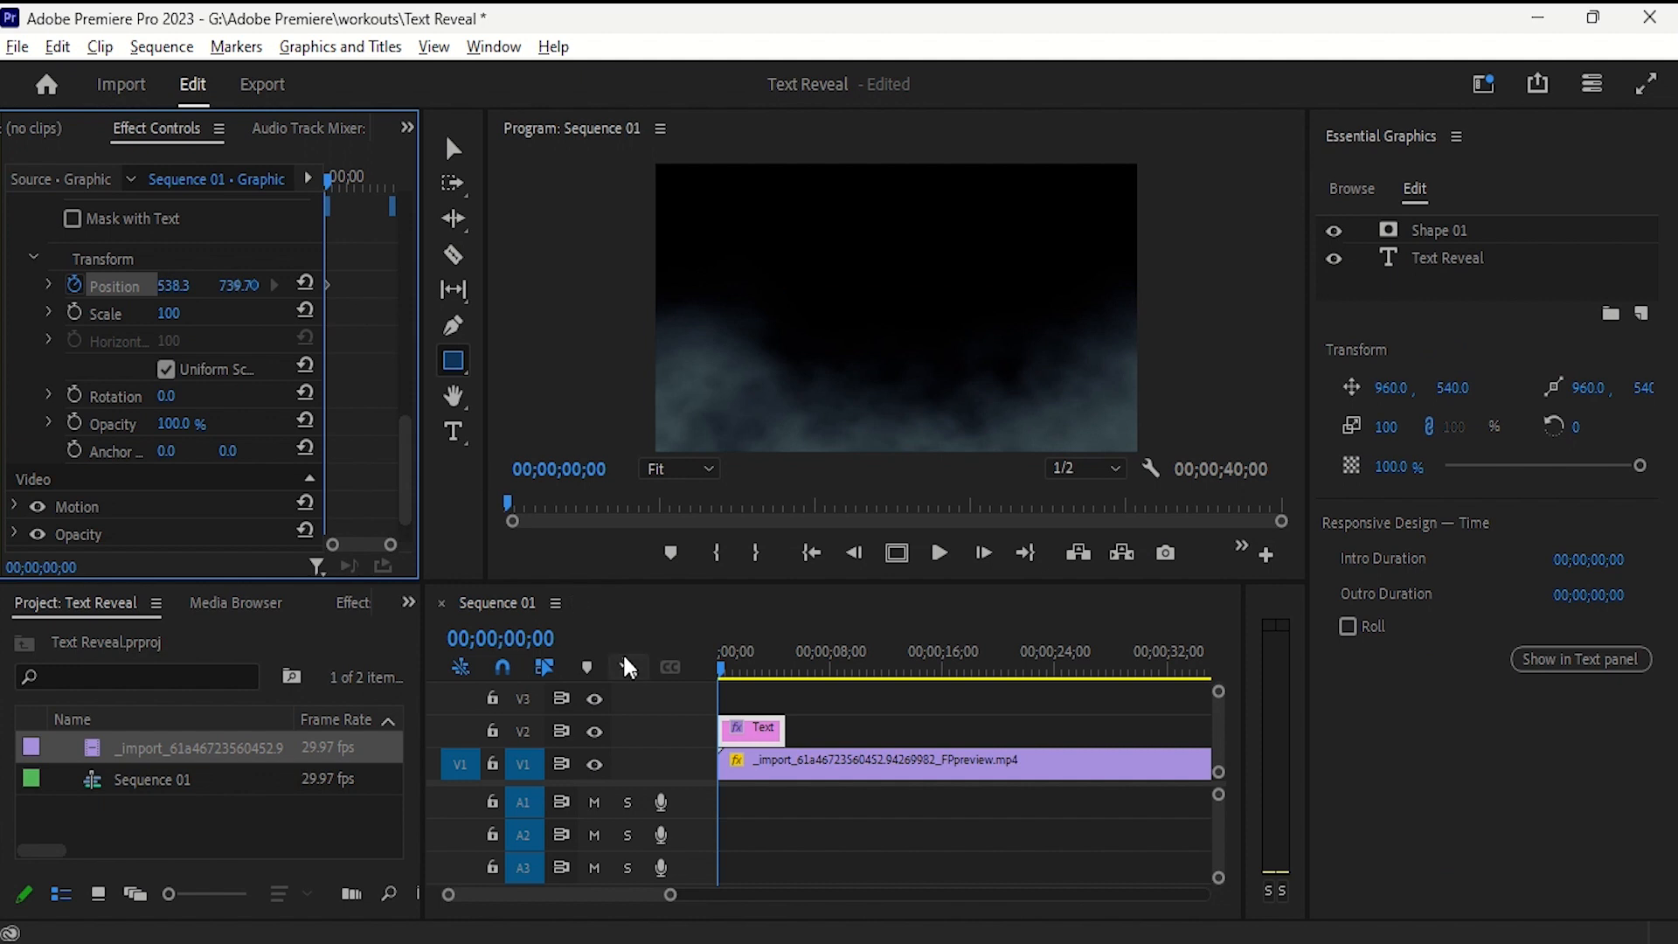
# - Add a second text Position keyframe at 00;00;02;19 with a vertical position of 597.7, and play the animation from the start
pyautogui.moveTo(719, 663); pyautogui.dragTo(755, 664)
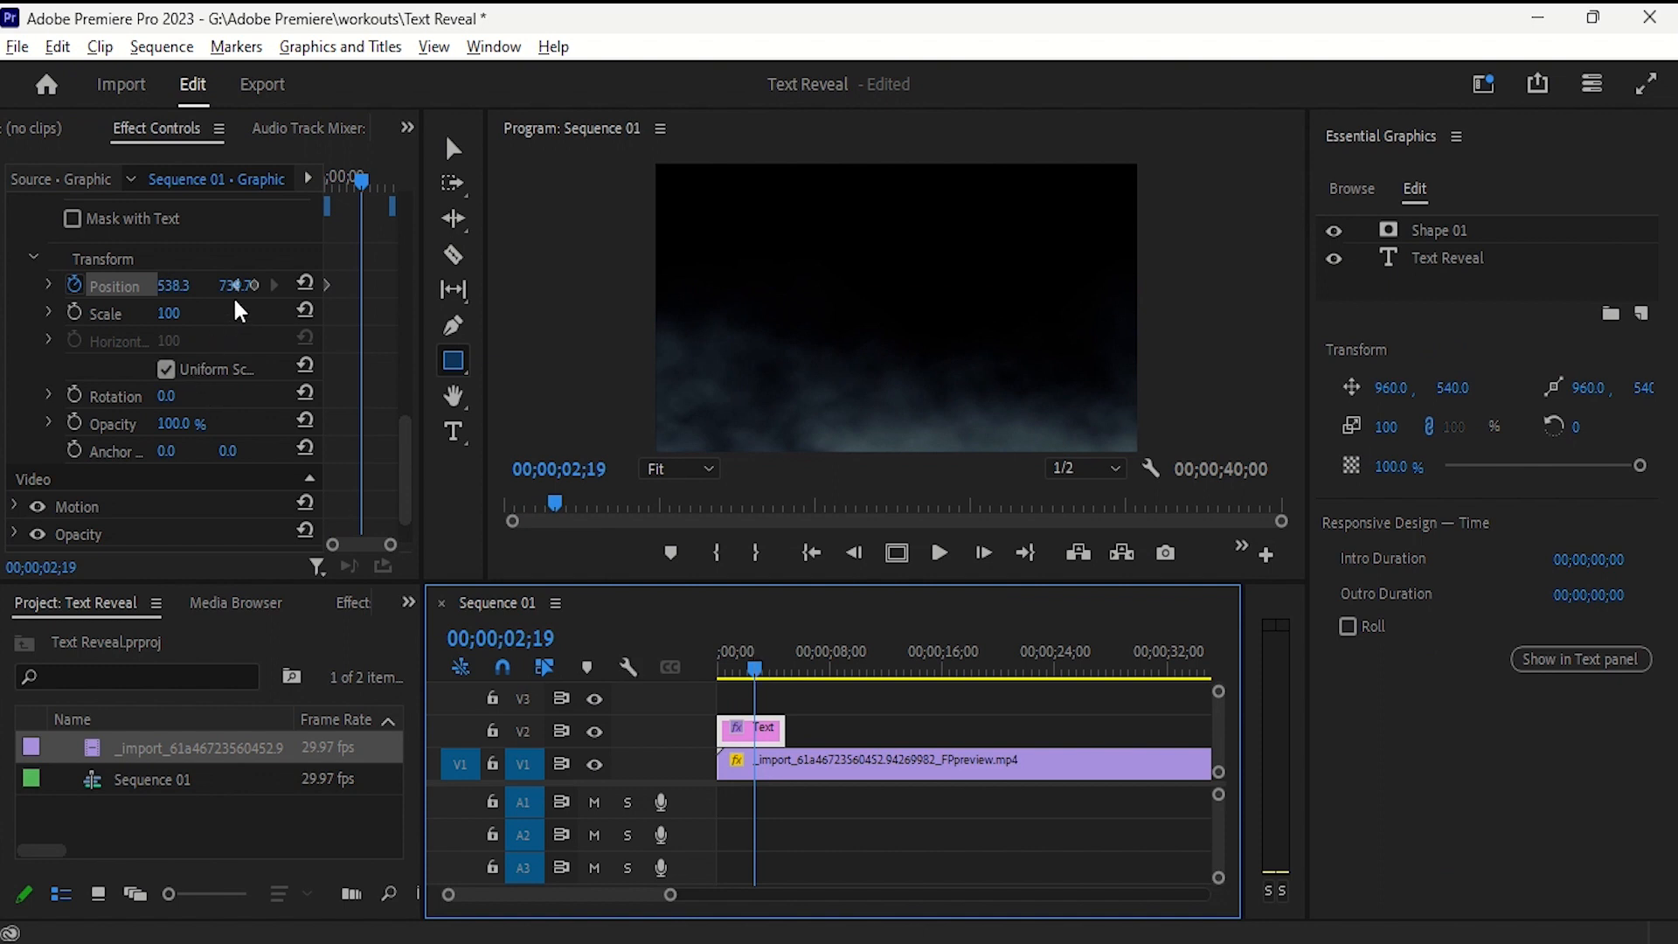
pyautogui.moveTo(234, 295); pyautogui.dragTo(248, 288)
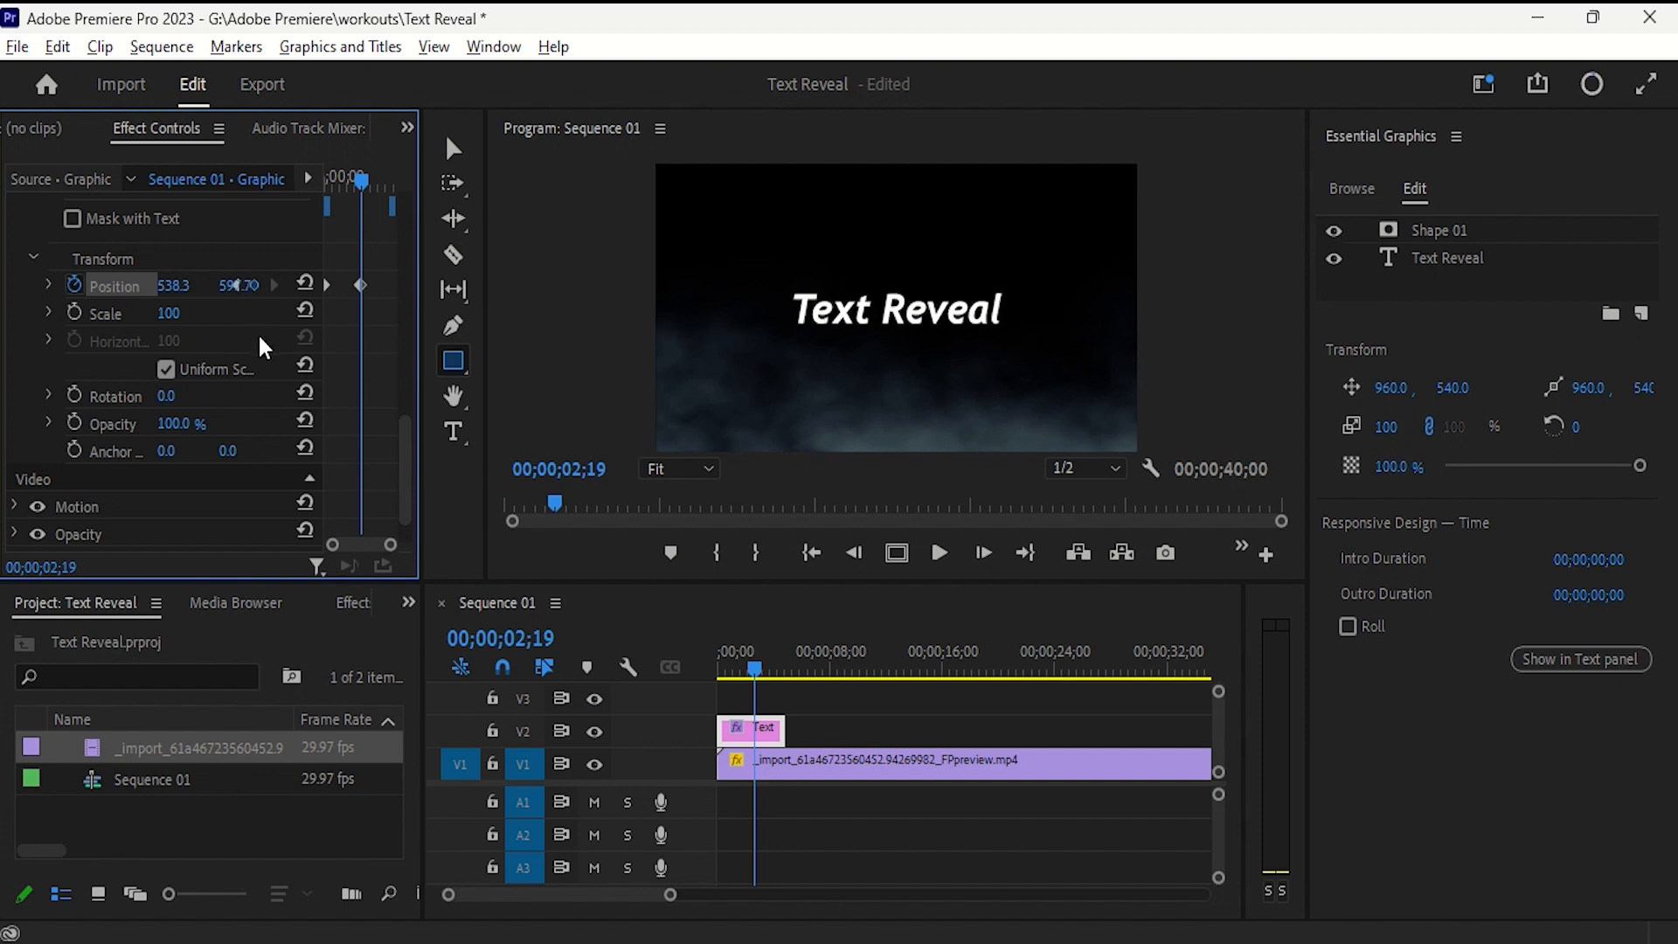
pyautogui.moveTo(748, 664); pyautogui.dragTo(706, 668)
pyautogui.press('space')
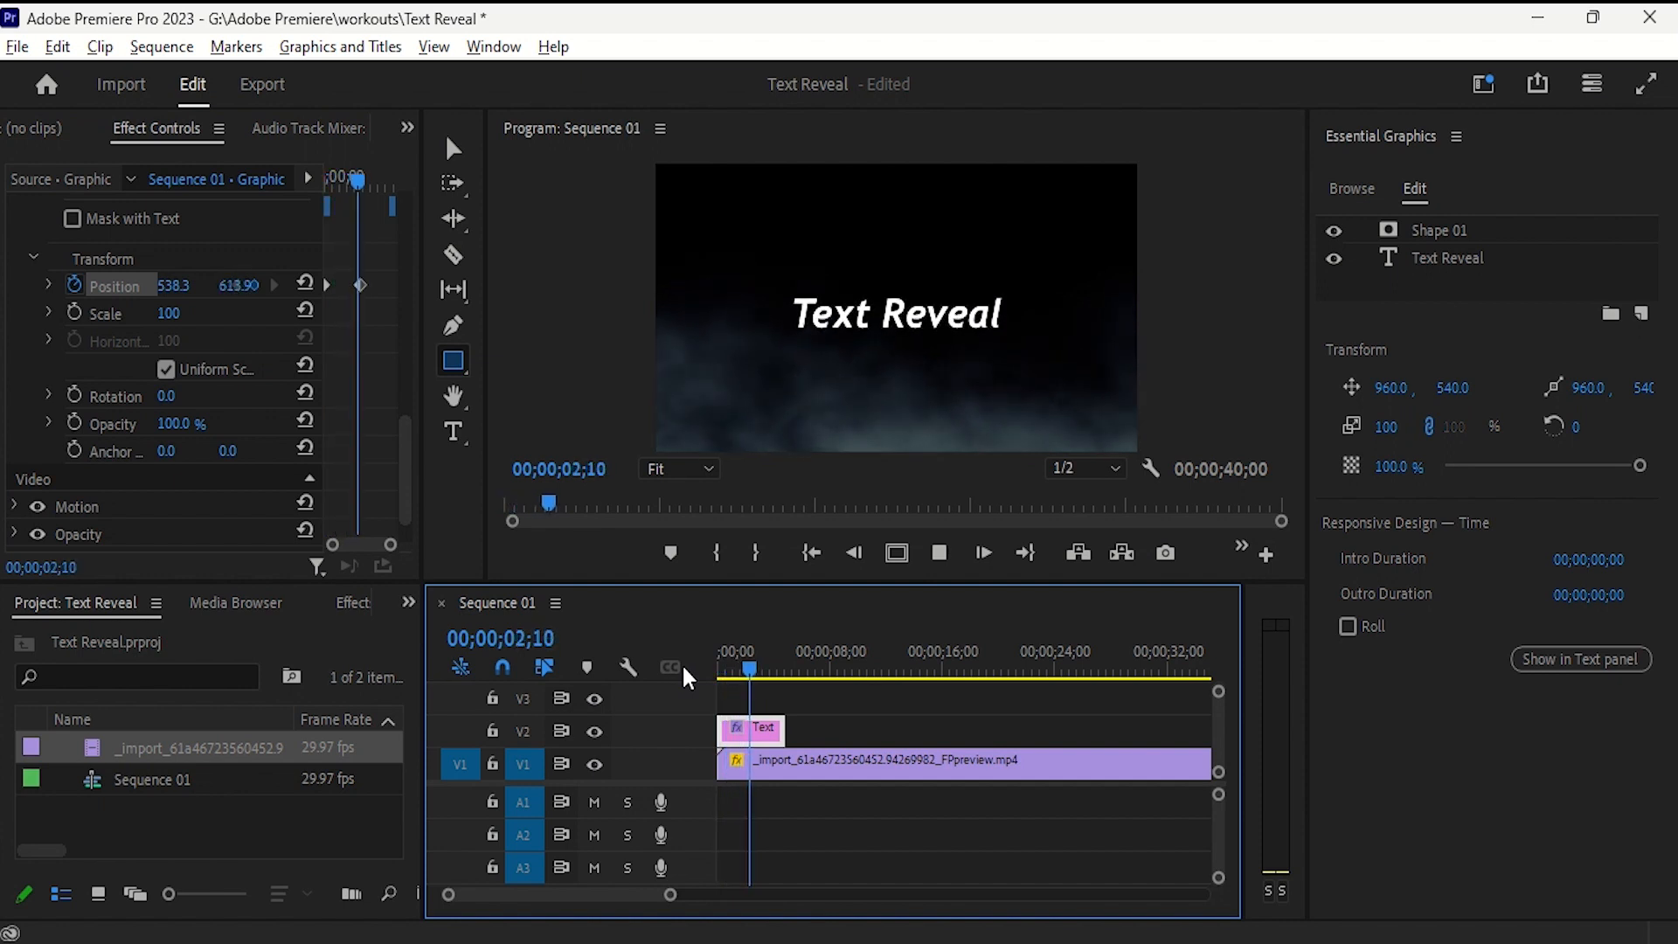
pyautogui.press('space')
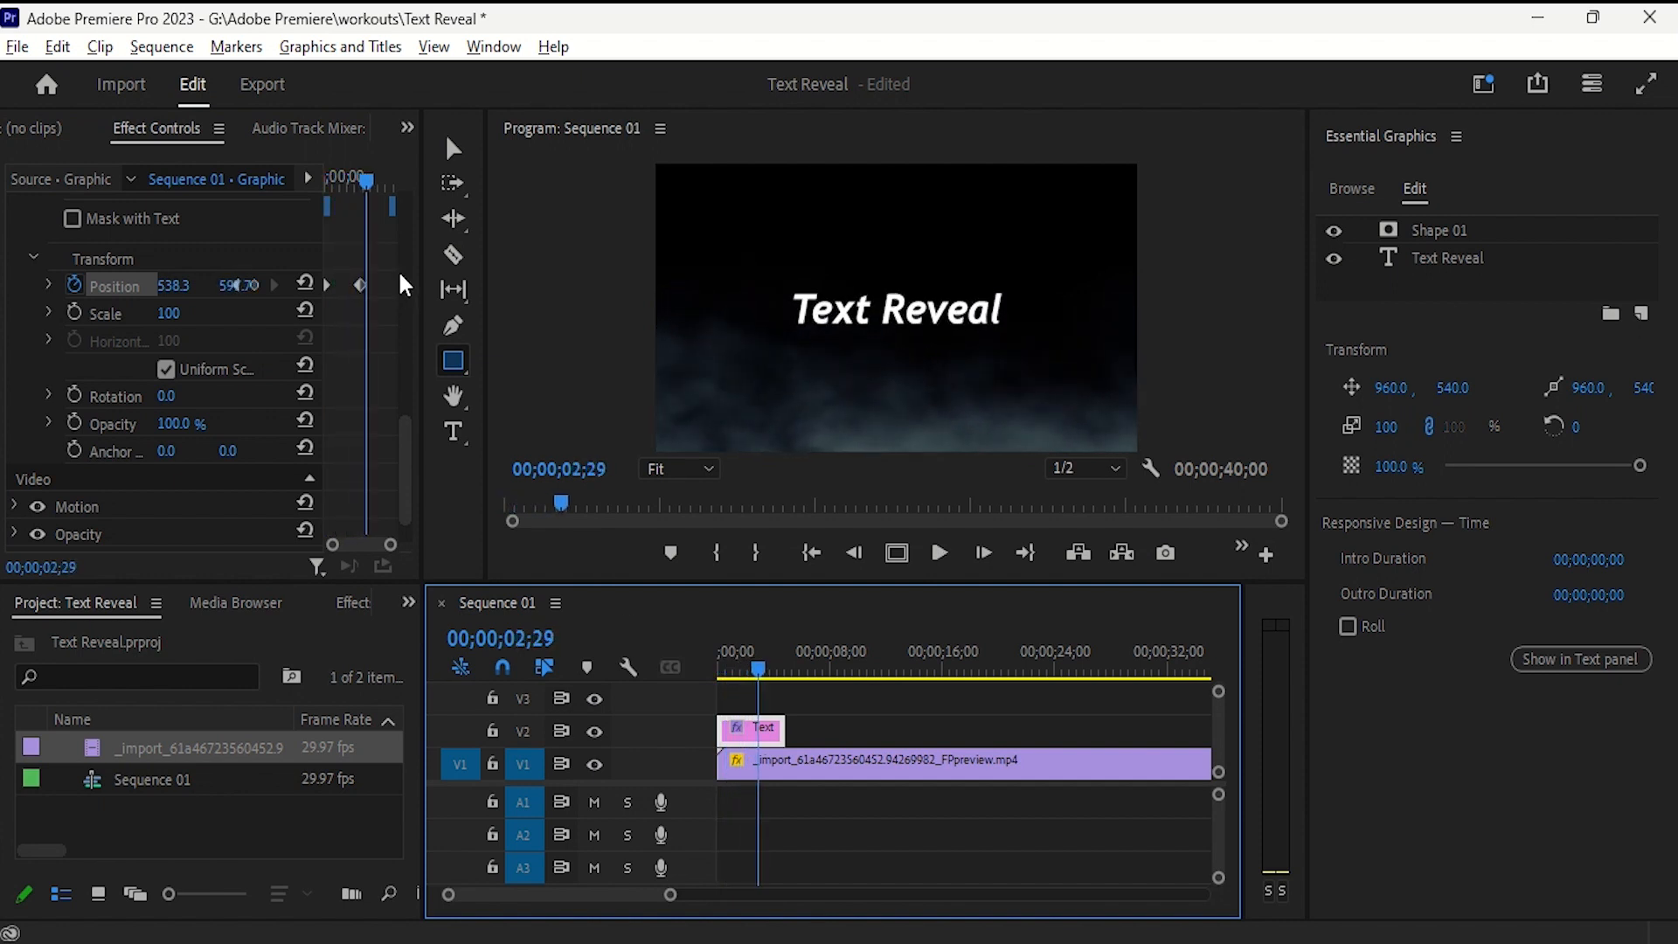
# - Apply Ease In temporal interpolation to the second Position keyframe and play the reveal from the start
pyautogui.click(361, 284)
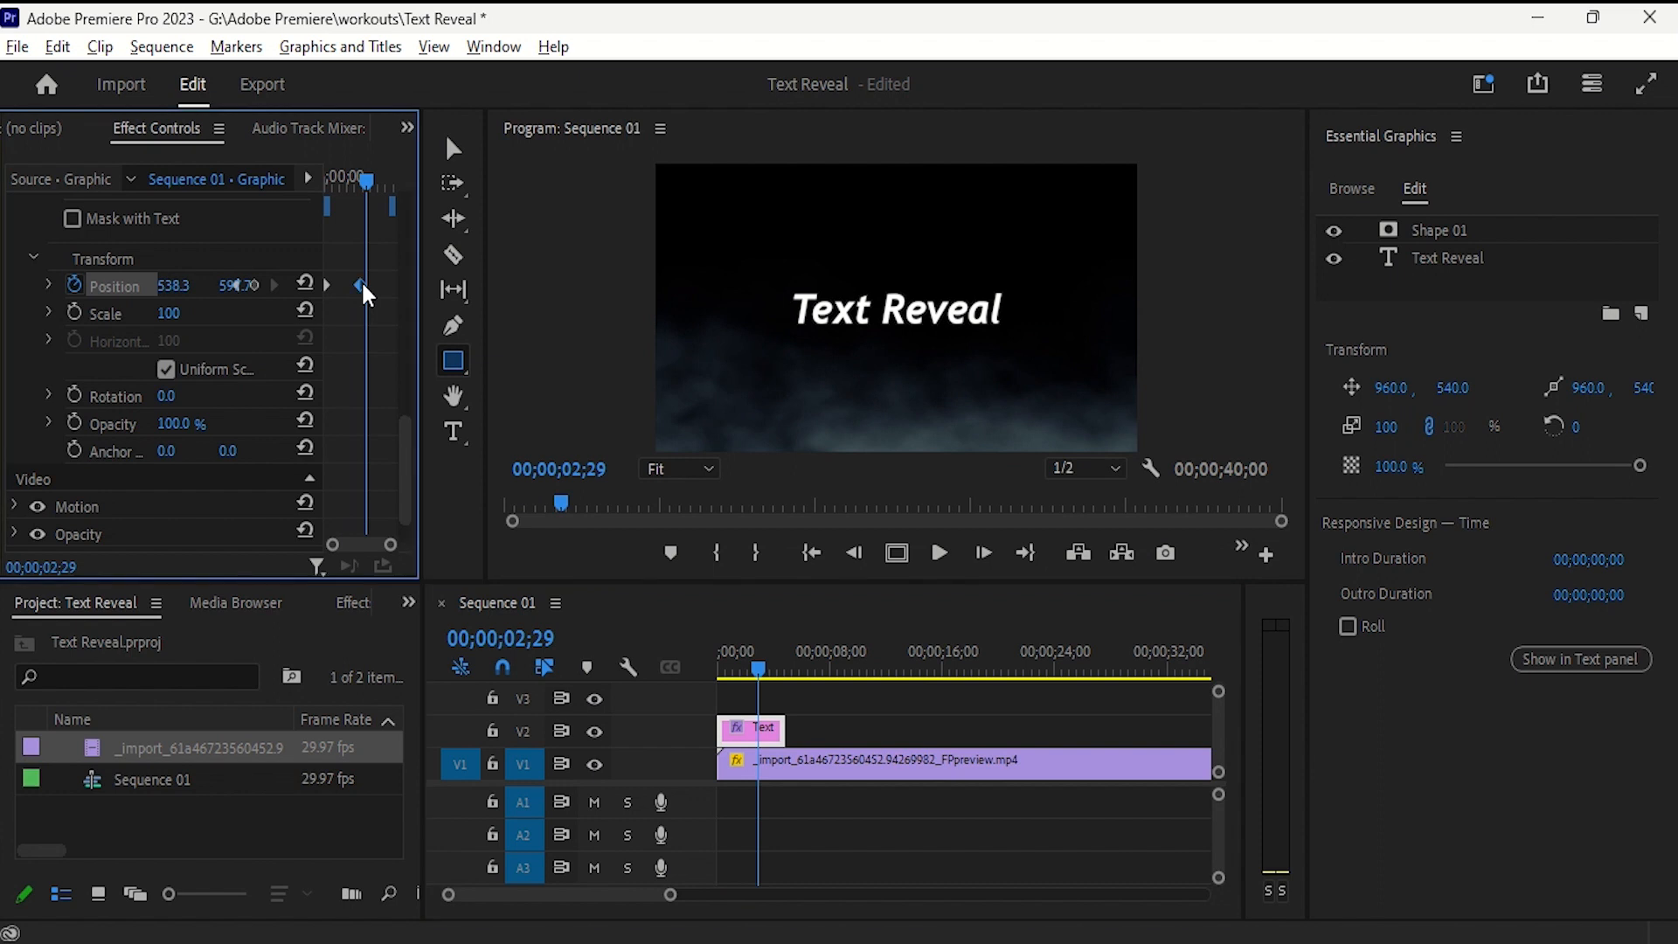
pyautogui.rightClick(361, 285)
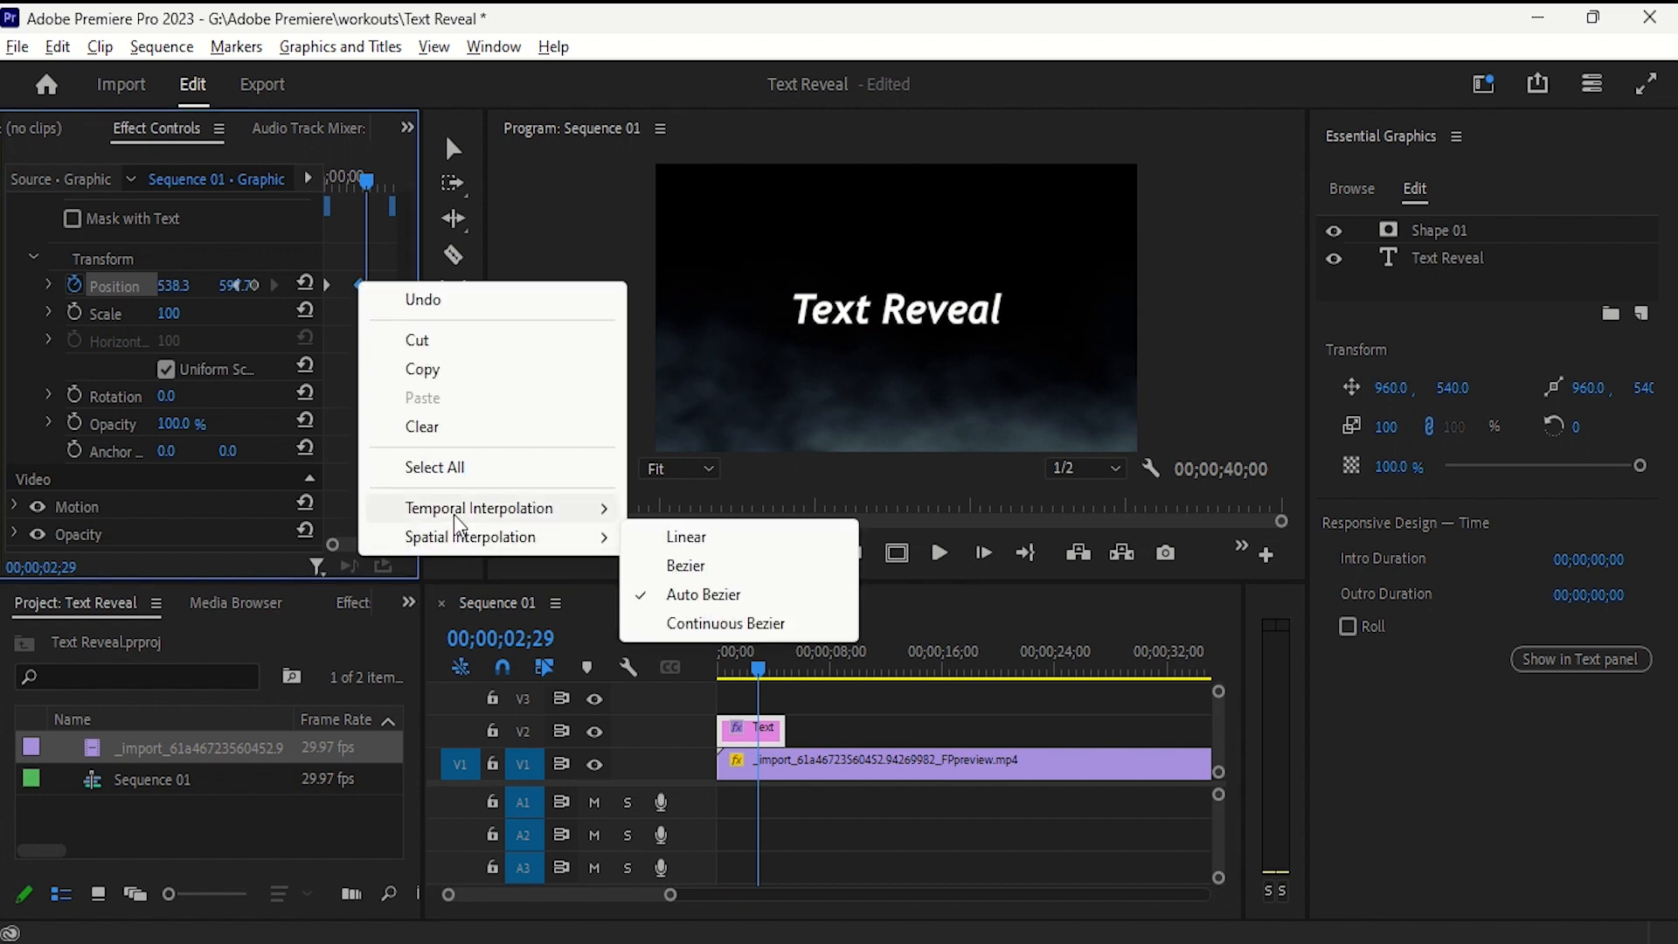
pyautogui.moveTo(454, 515)
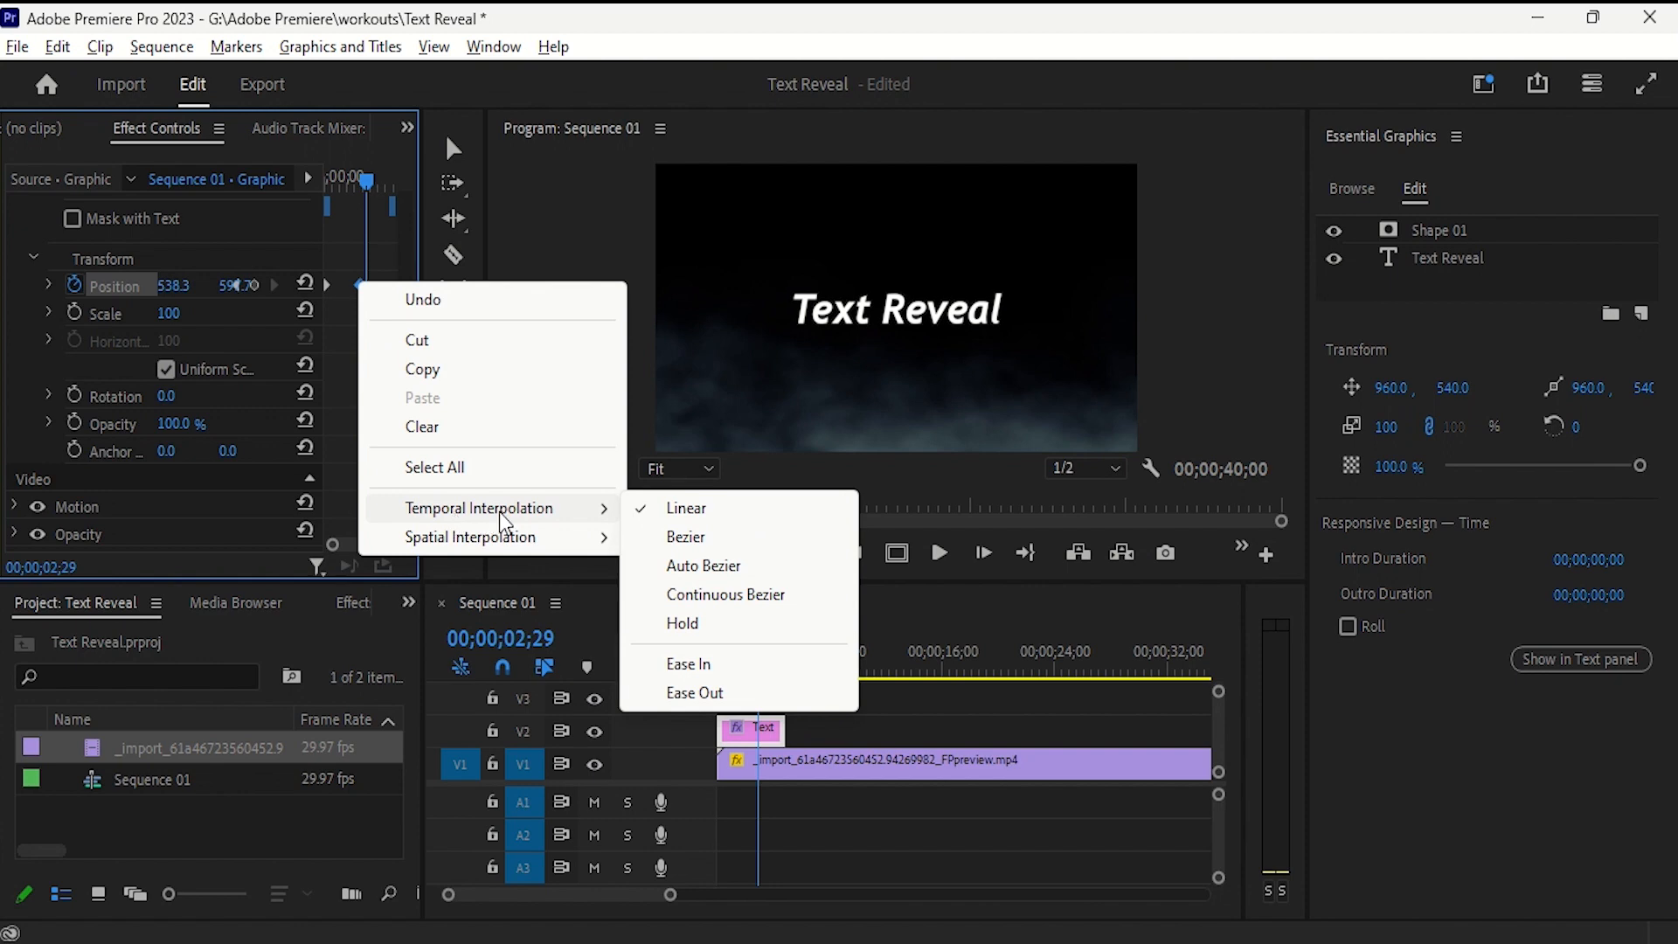
pyautogui.click(717, 668)
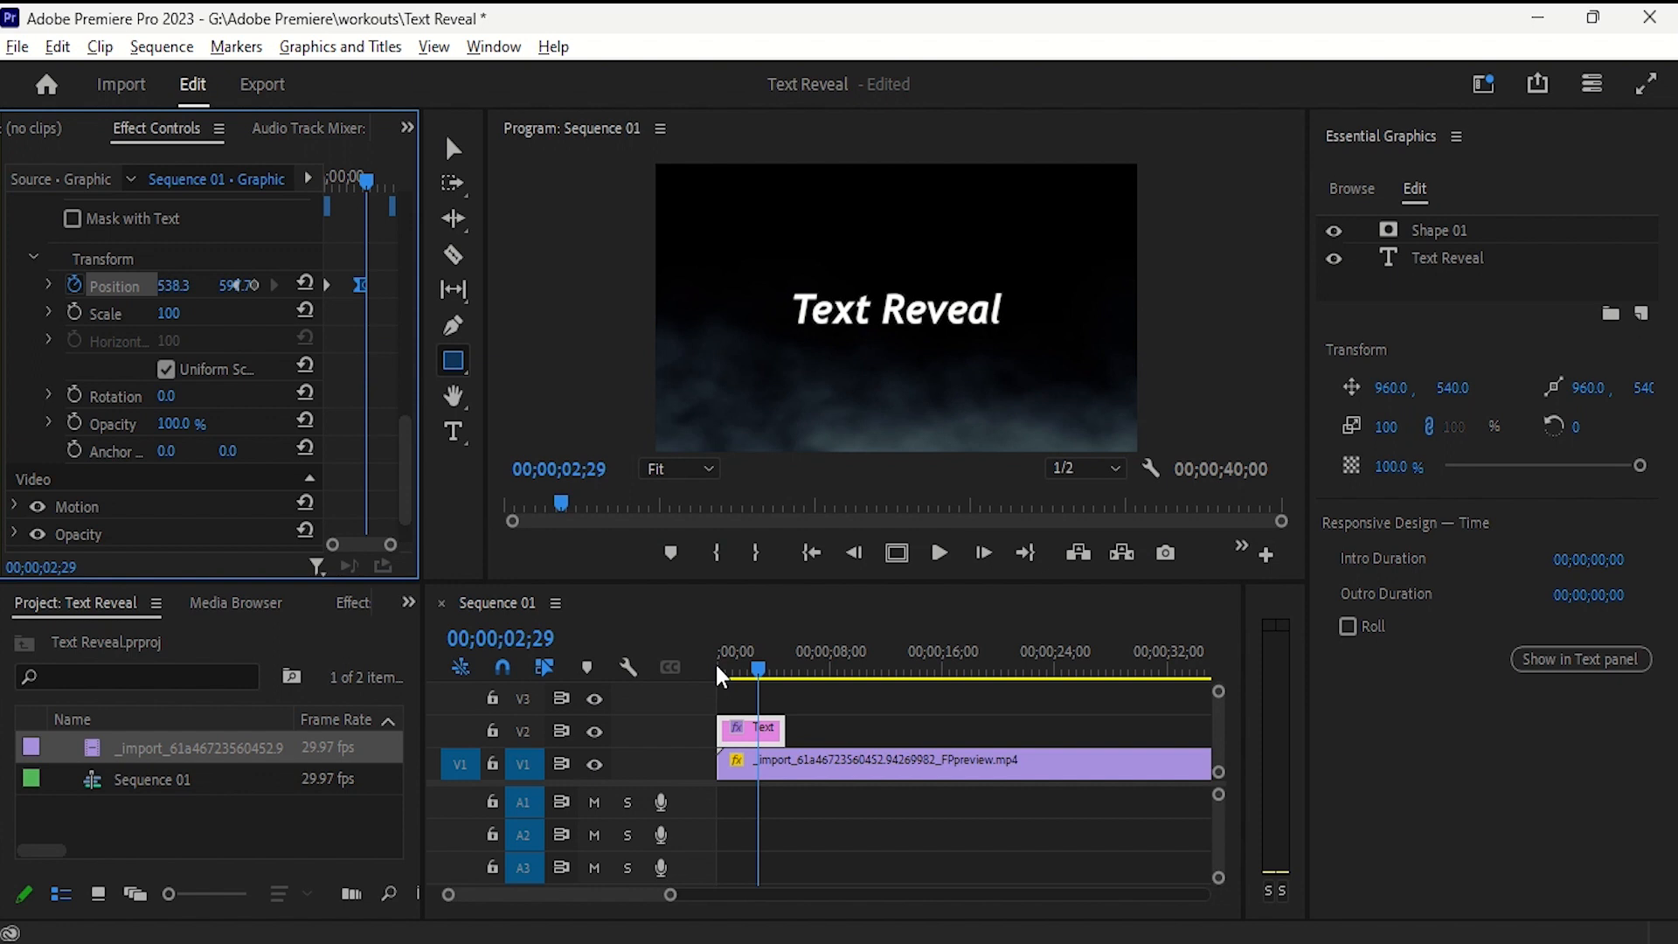
pyautogui.click(715, 663)
pyautogui.press('space')
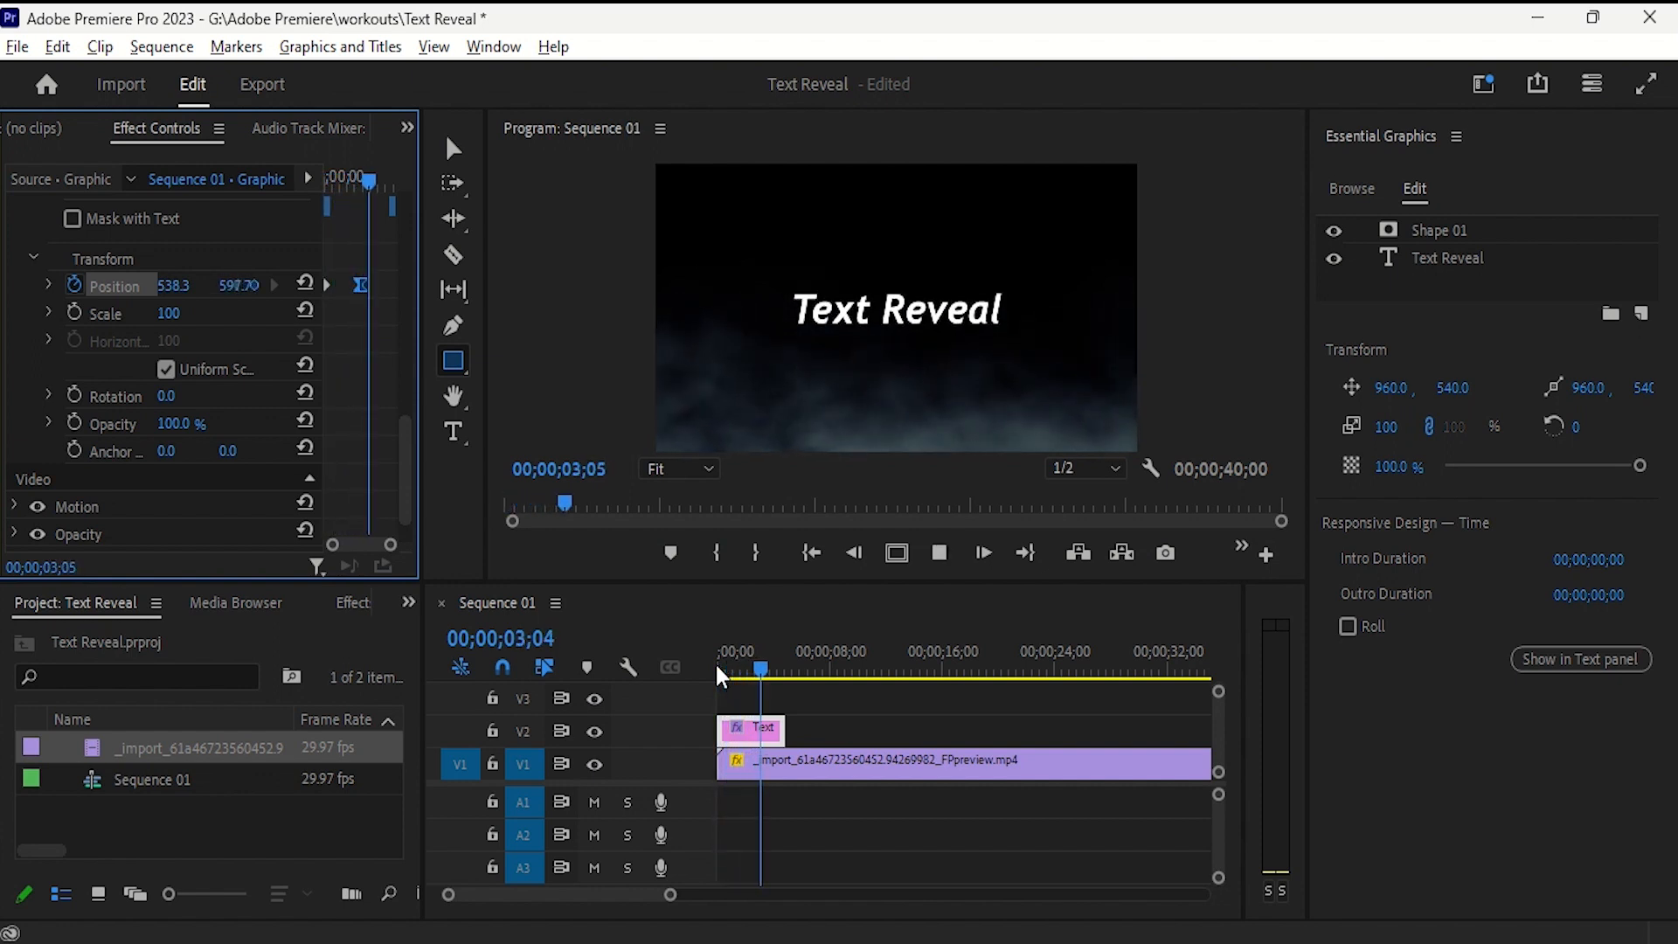
pyautogui.click(715, 662)
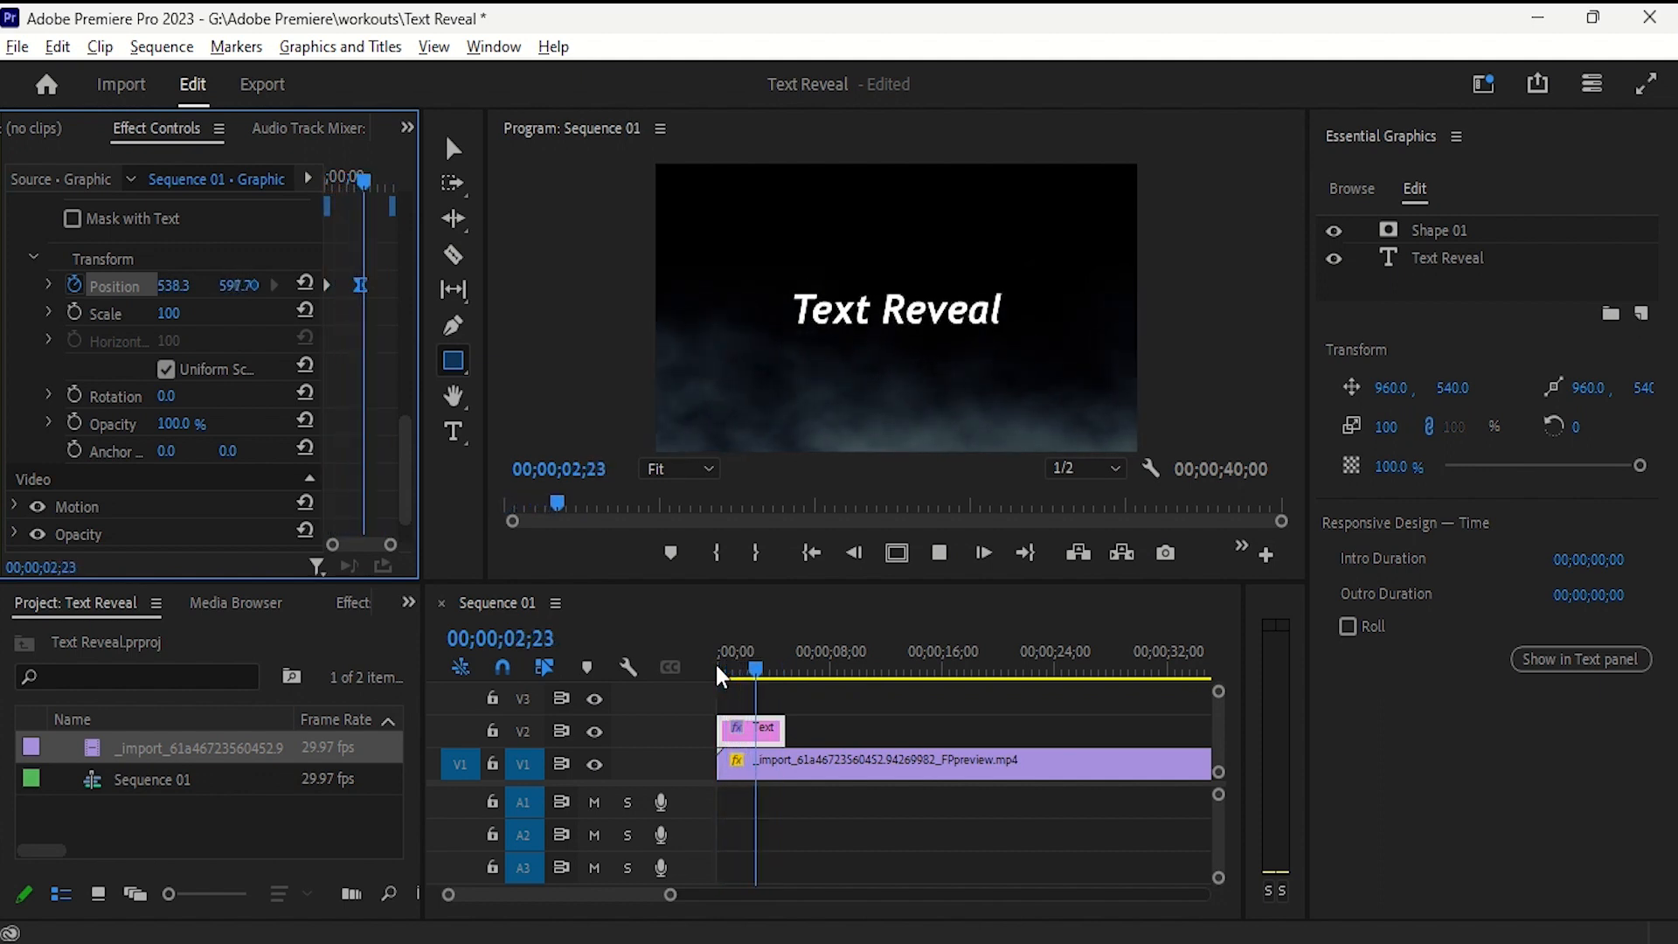
pyautogui.press('space')
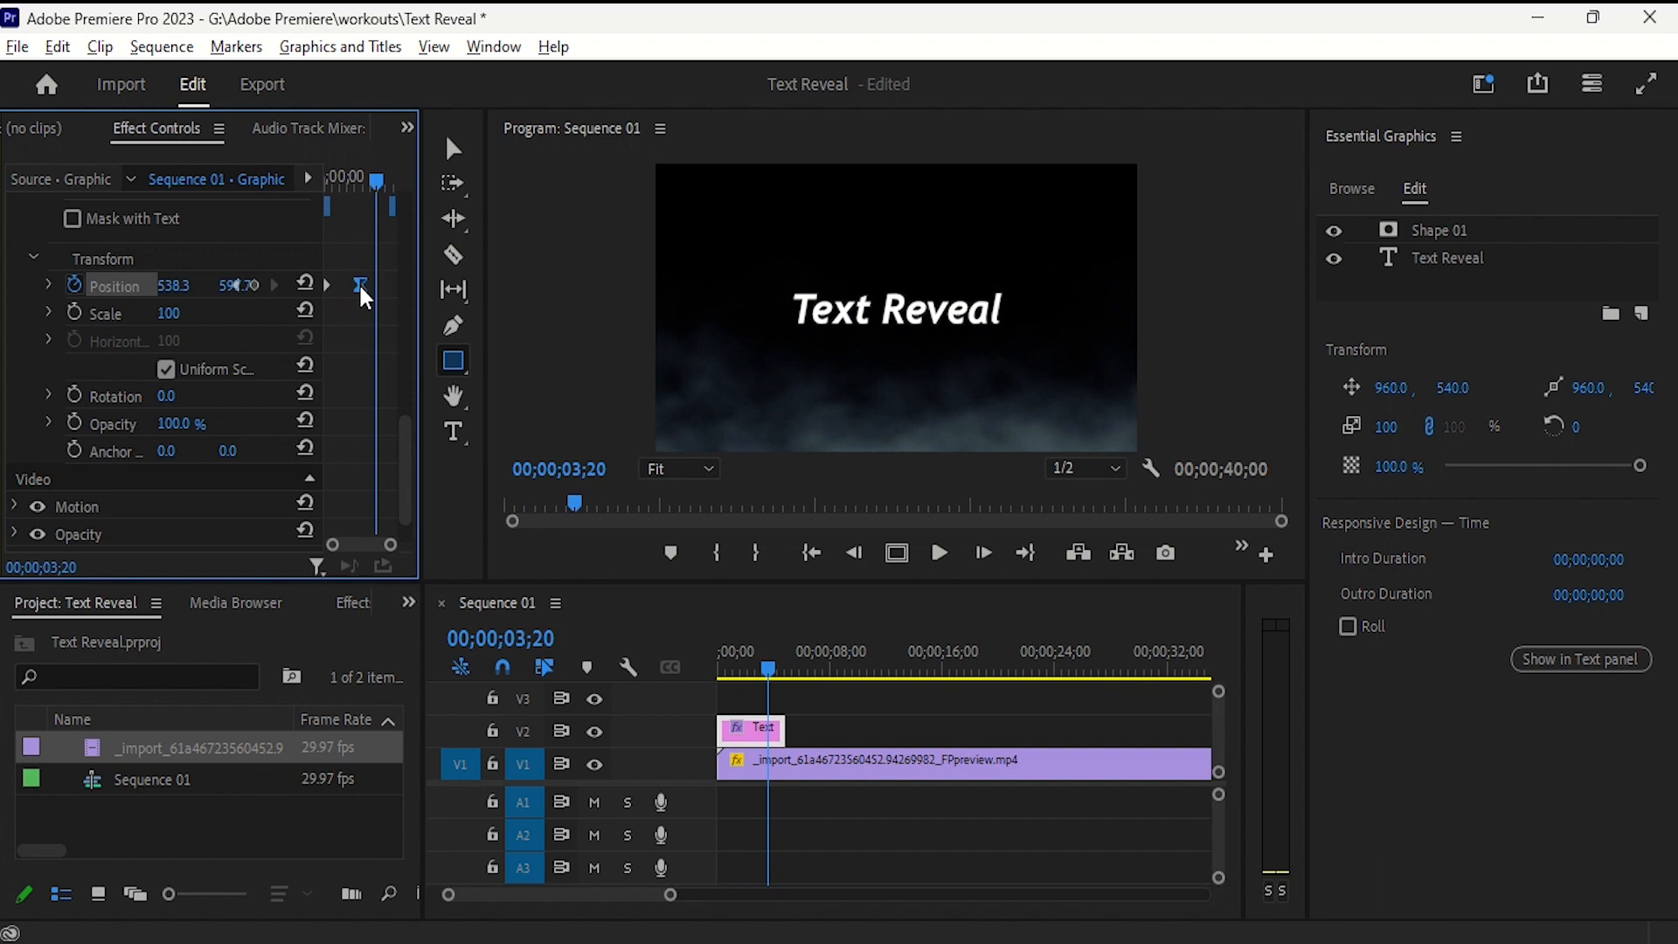
# - Move the second Position keyframe closer to the first to speed up the reveal, and play it from the start
pyautogui.moveTo(360, 287); pyautogui.dragTo(351, 289)
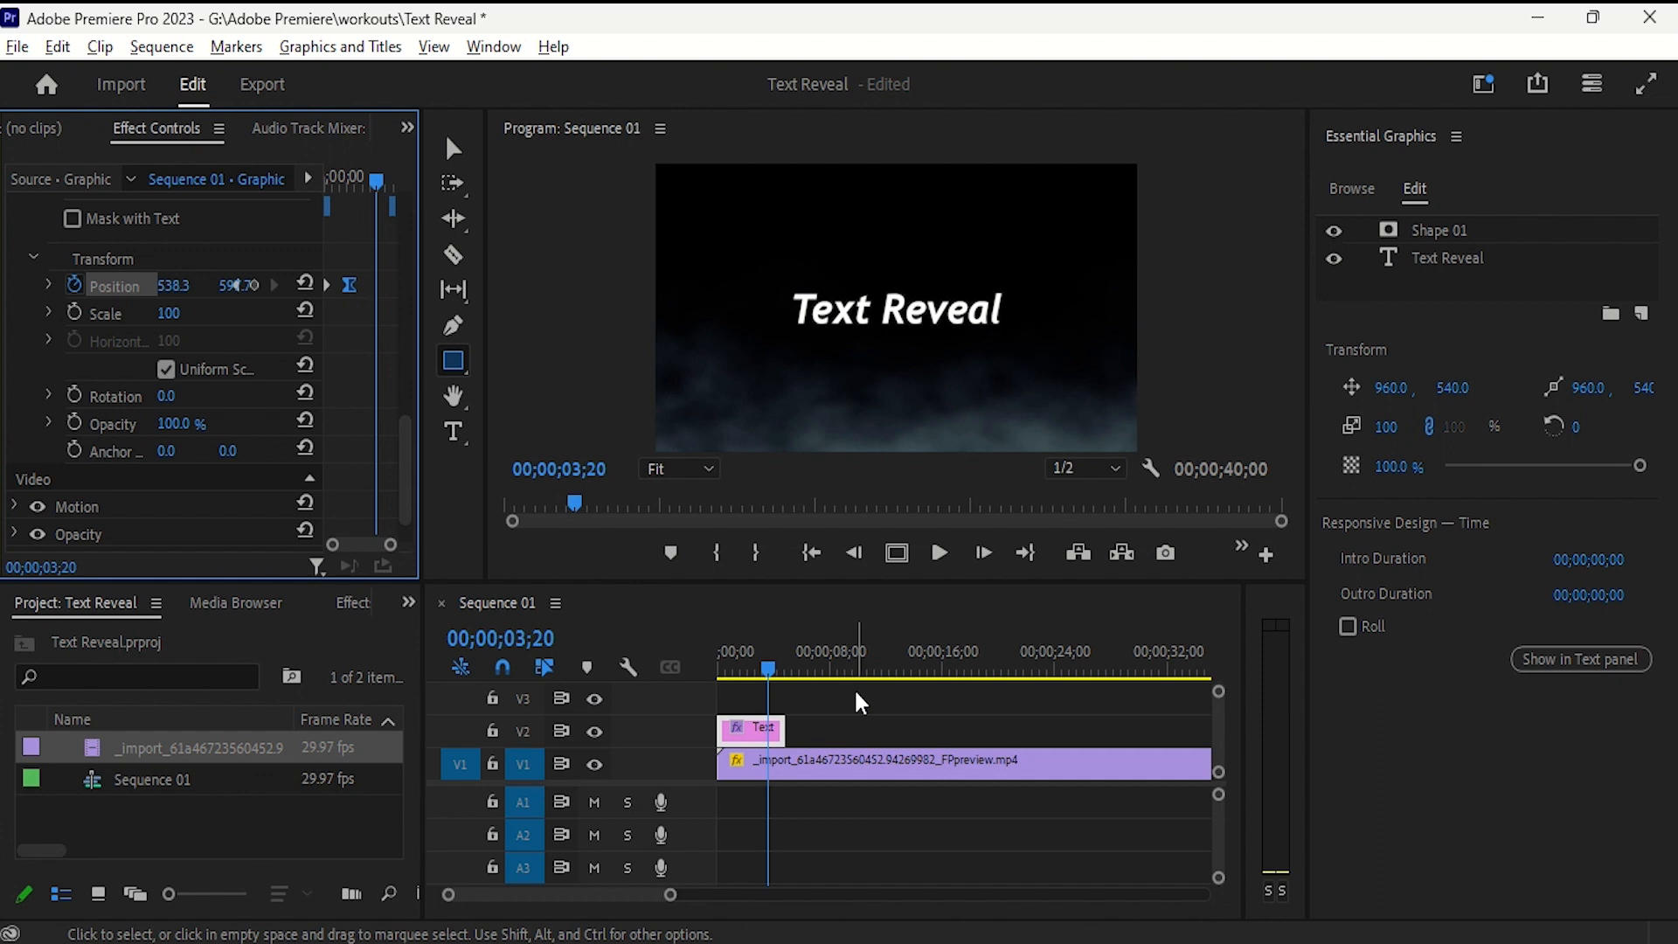
pyautogui.press('Left')
pyautogui.press('Left')
pyautogui.press('Left')
pyautogui.press('Left')
pyautogui.press('Left')
pyautogui.press('Left')
pyautogui.press('Left')
pyautogui.press('Left')
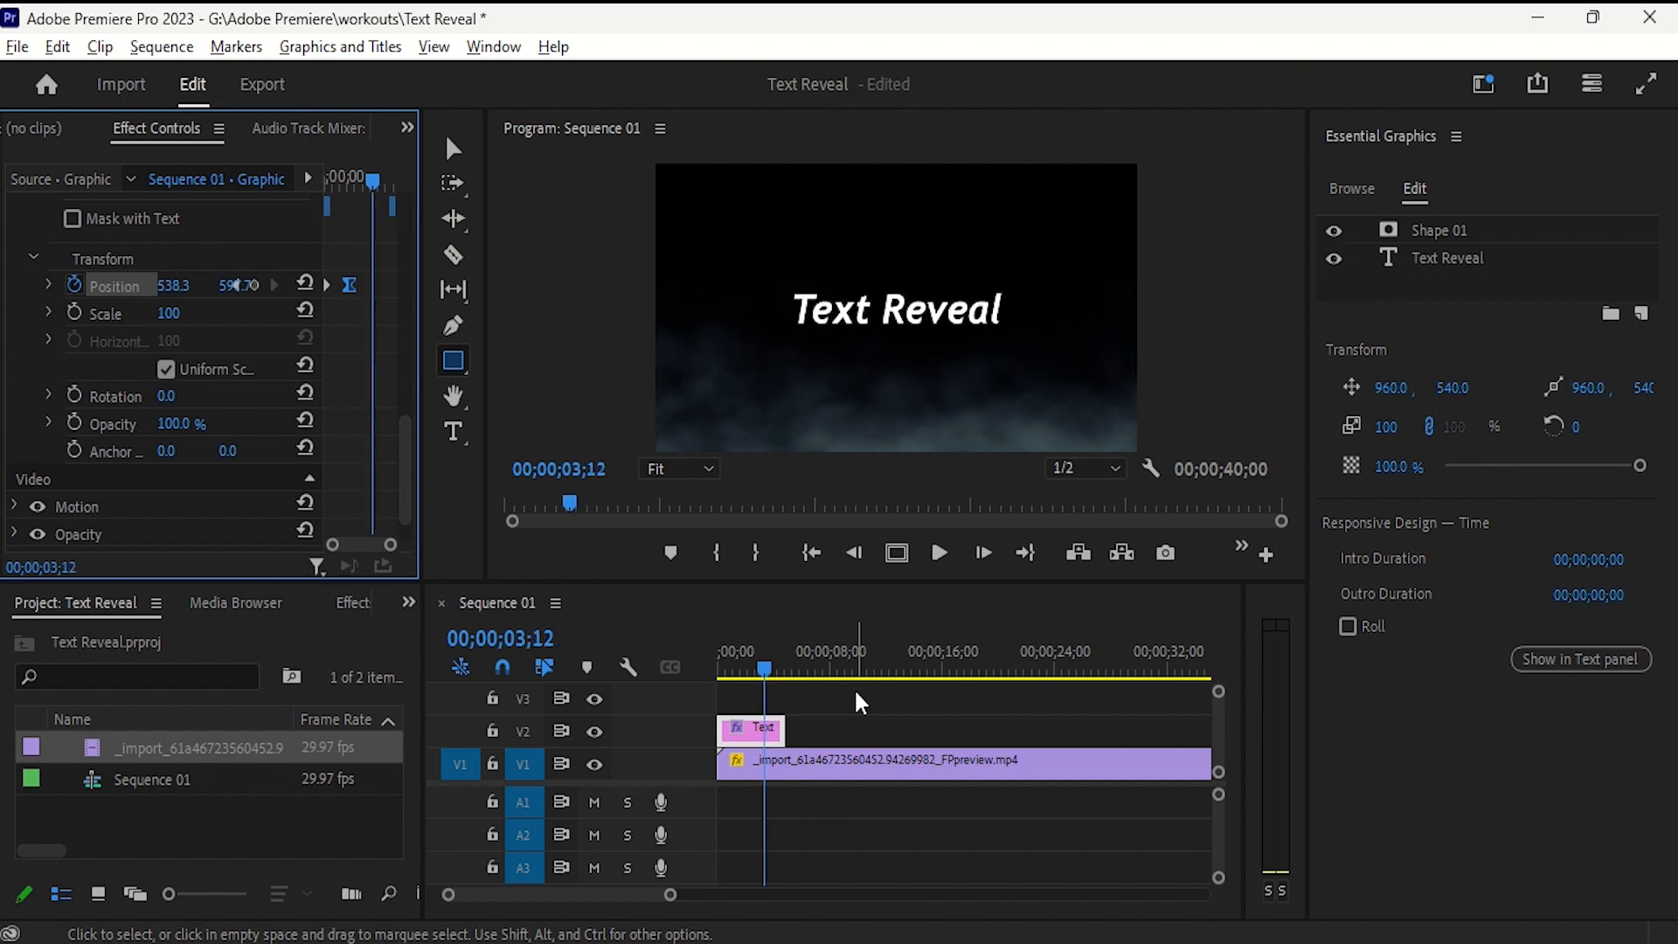
pyautogui.press('Home')
pyautogui.press('space')
pyautogui.press('space')
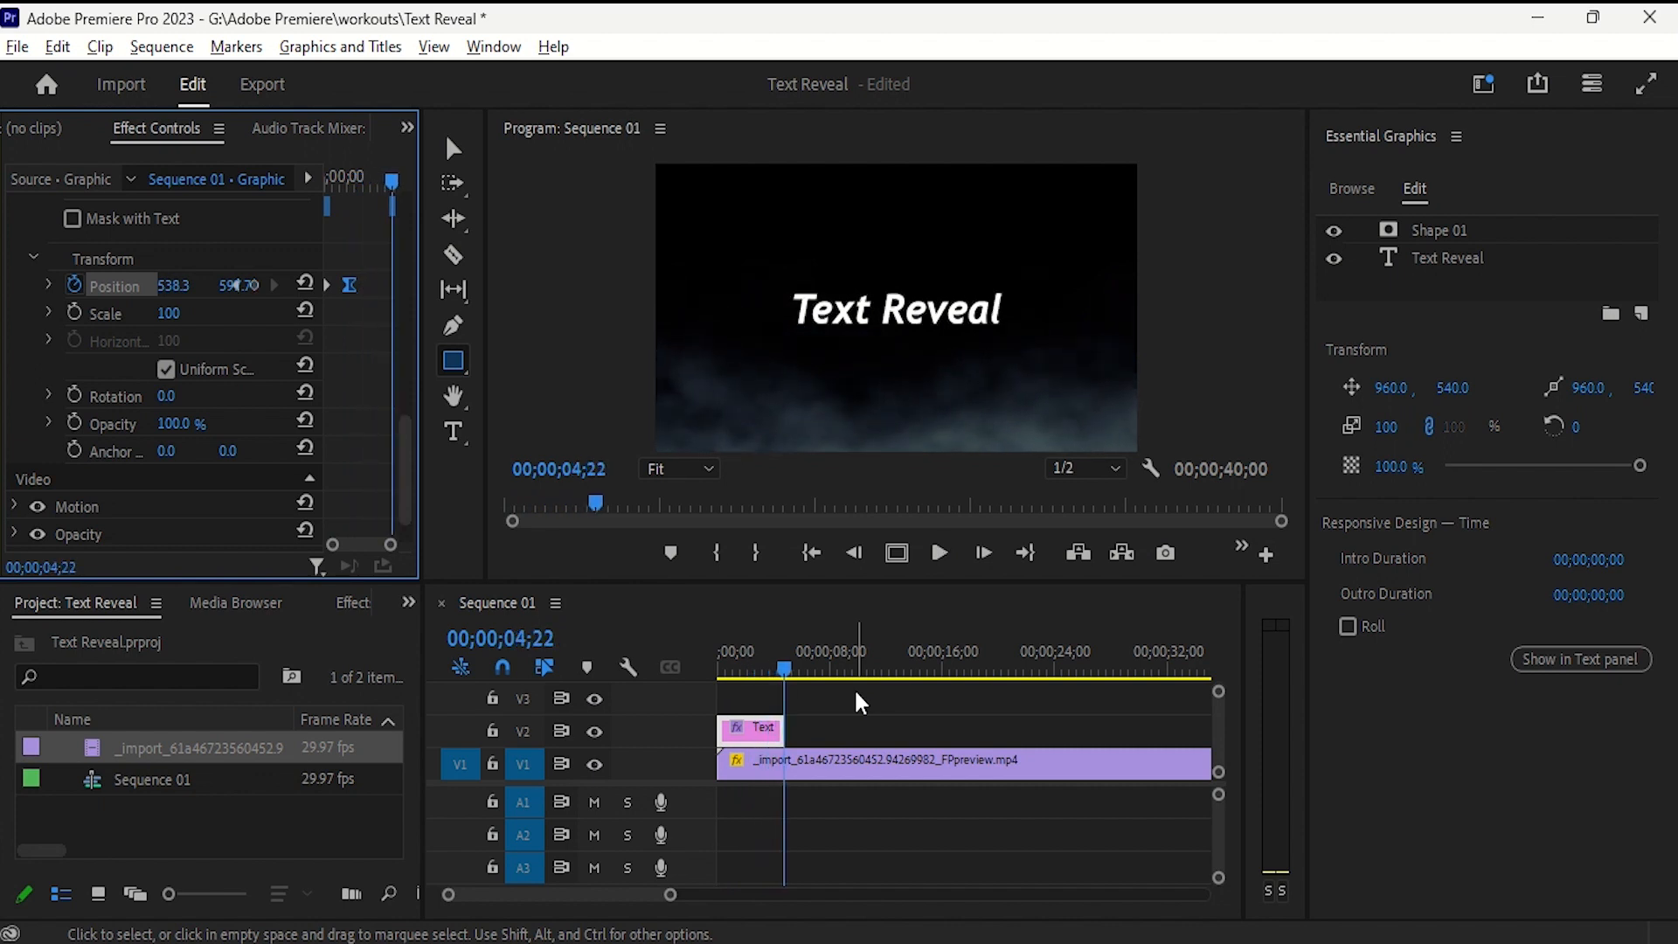